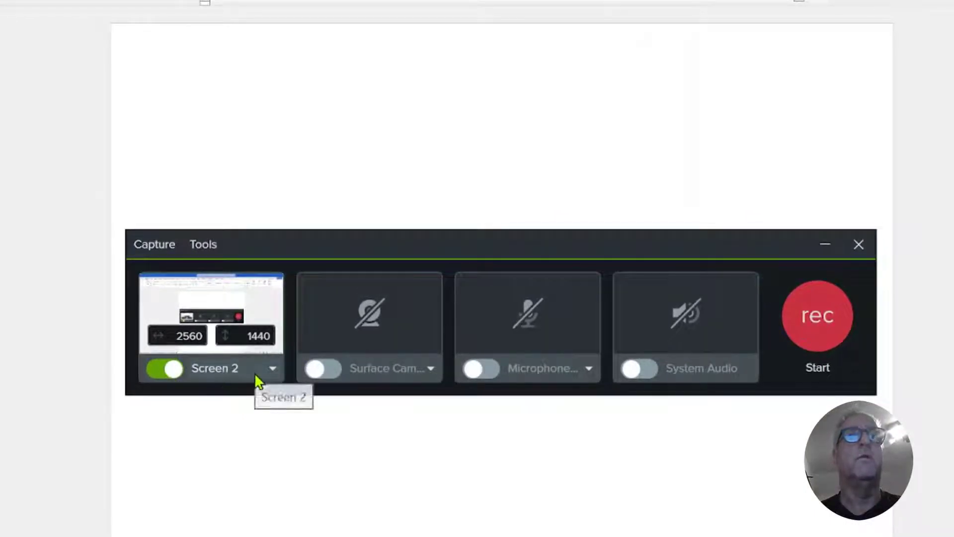
Keep Screen 2 as the capture area, enable webcam and microphone, and start recording.
{"action": "left_click", "coordinate": [256, 374]}
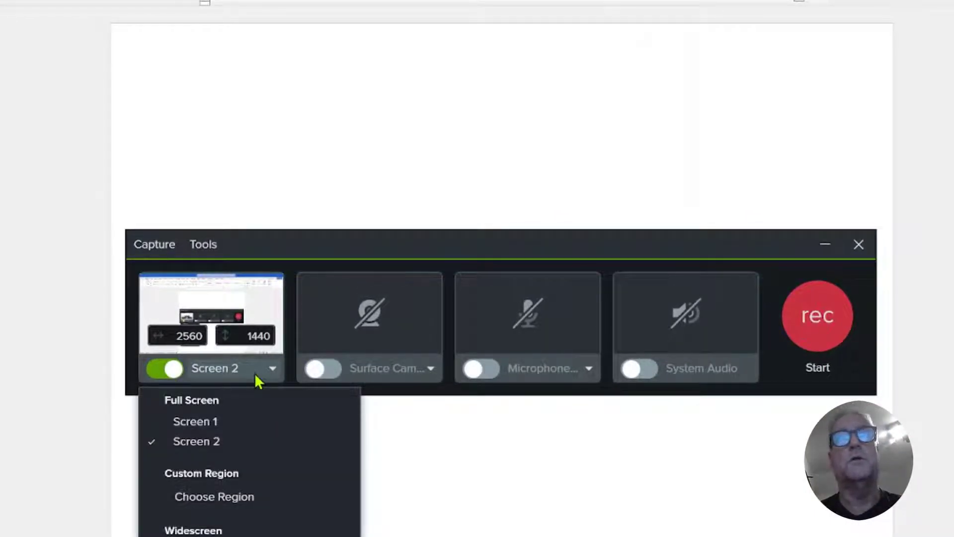
{"action": "left_click", "coordinate": [256, 381]}
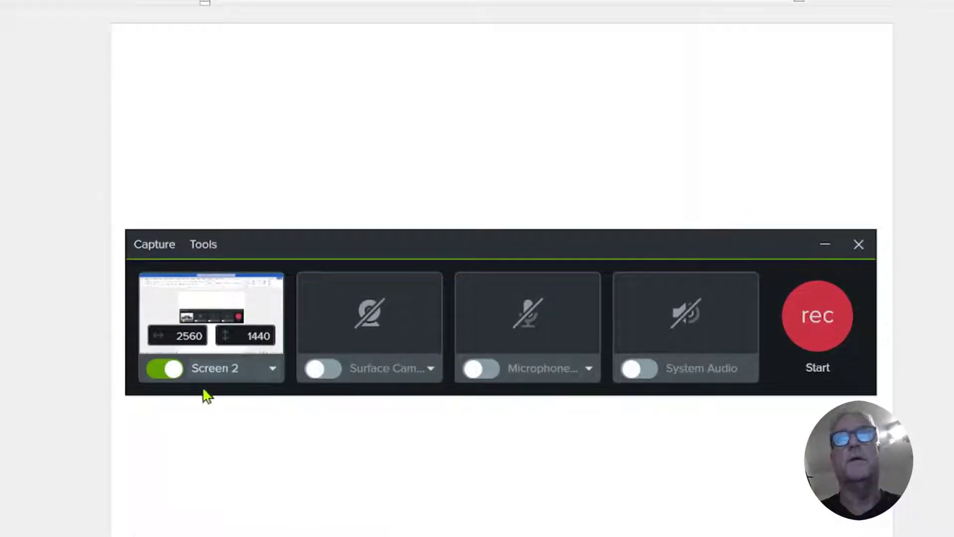
{"action": "left_click", "coordinate": [337, 373]}
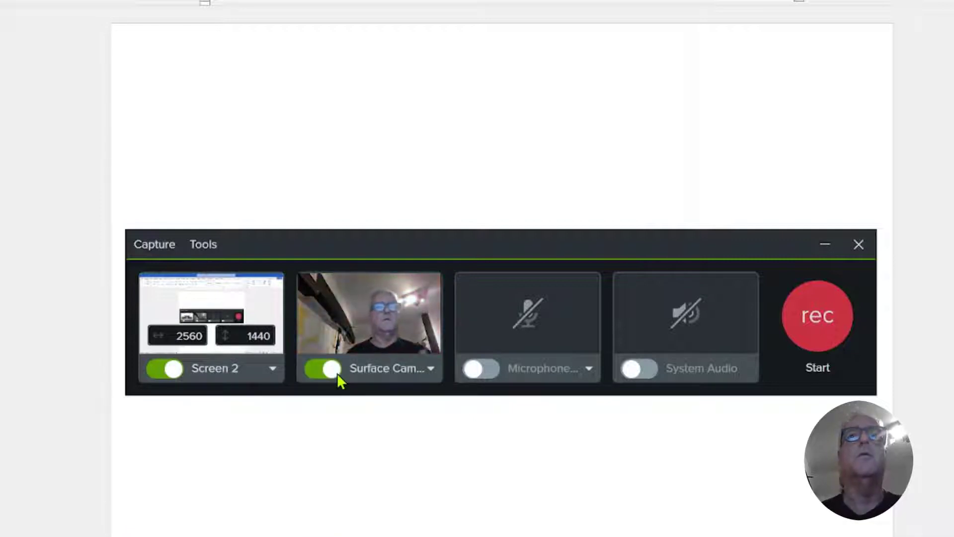
{"action": "left_click", "coordinate": [491, 373]}
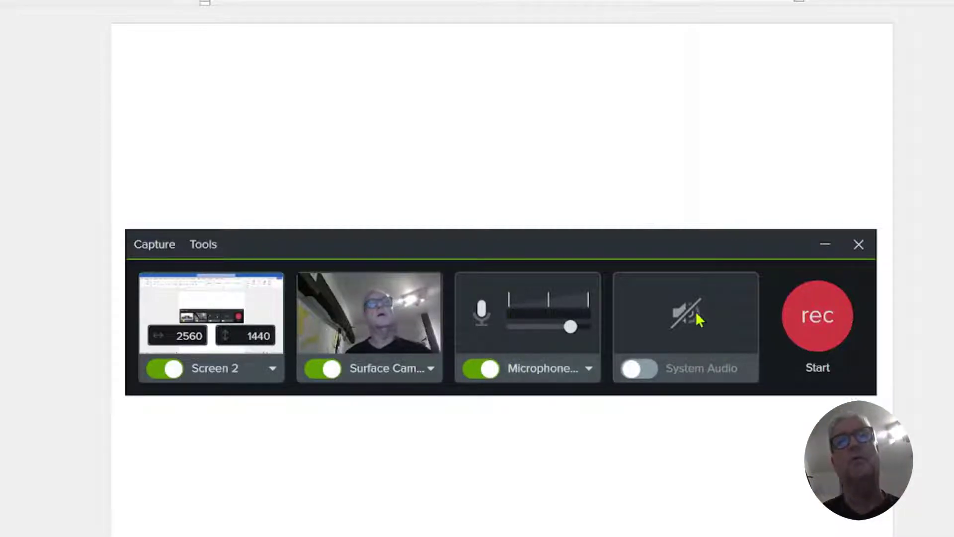
{"action": "left_click", "coordinate": [832, 334]}
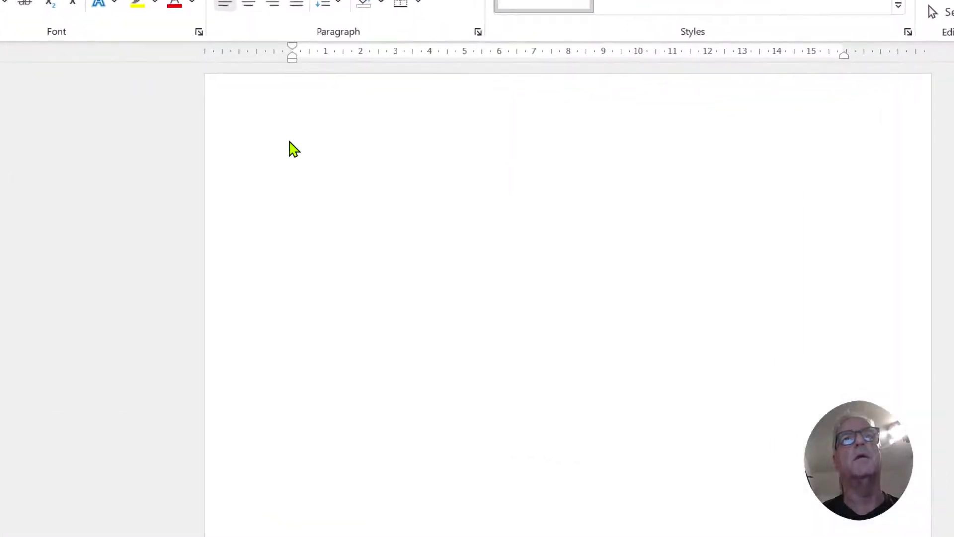
Fill the blank Word page with placeholder text using =lorem() and then =lorem(10,5).
{"action": "left_click", "coordinate": [279, 135]}
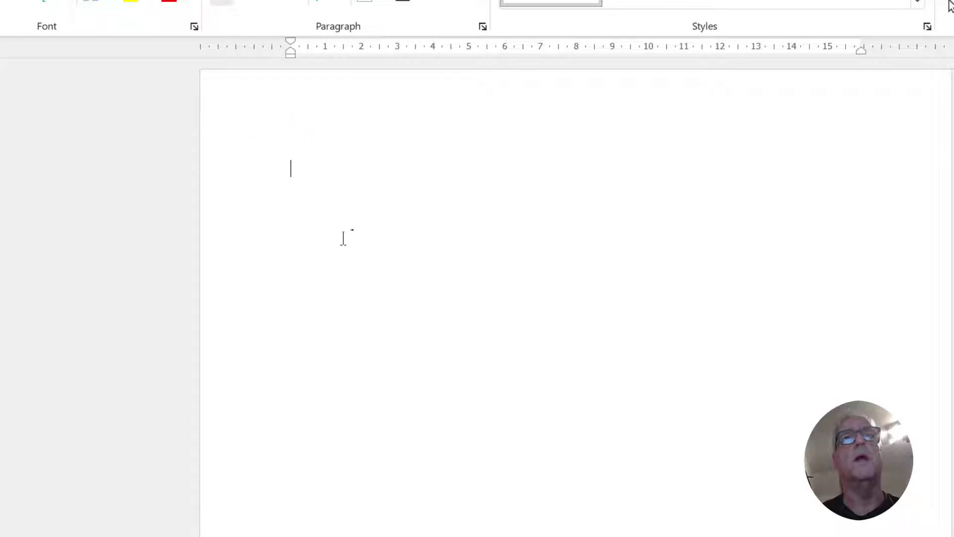
{"action": "type", "text": "="}
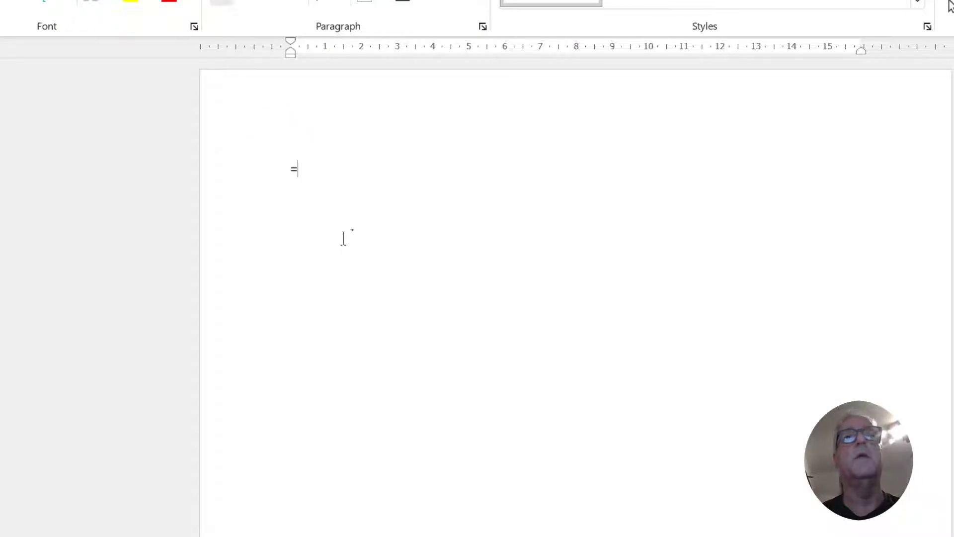
{"action": "type", "text": "lo"}
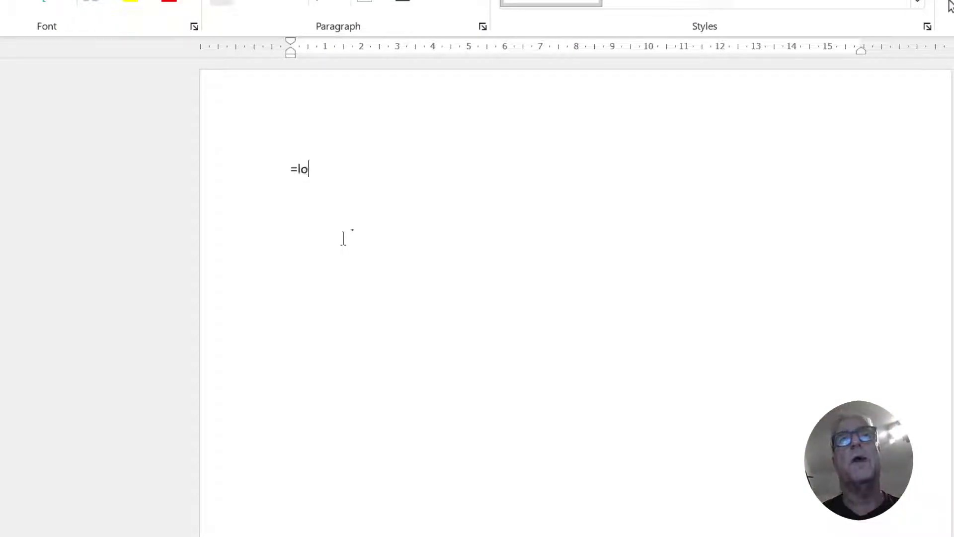
{"action": "type", "text": "rem("}
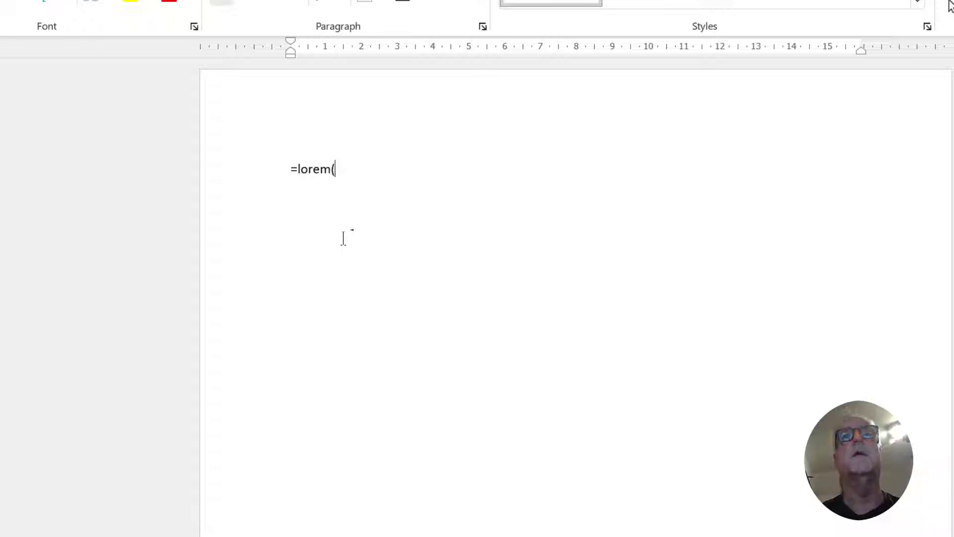
{"action": "type", "text": ")"}
{"action": "key", "text": "Return"}
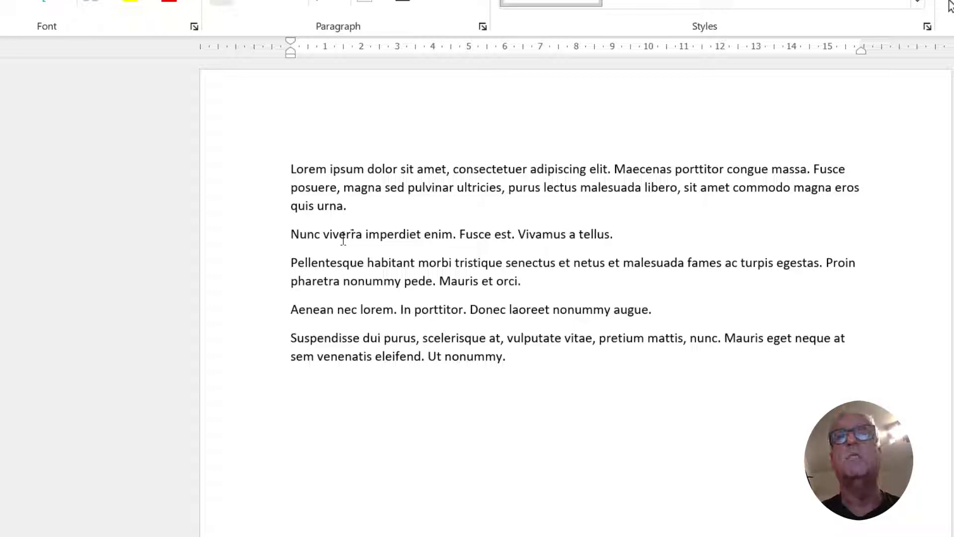
{"action": "type", "text": "="}
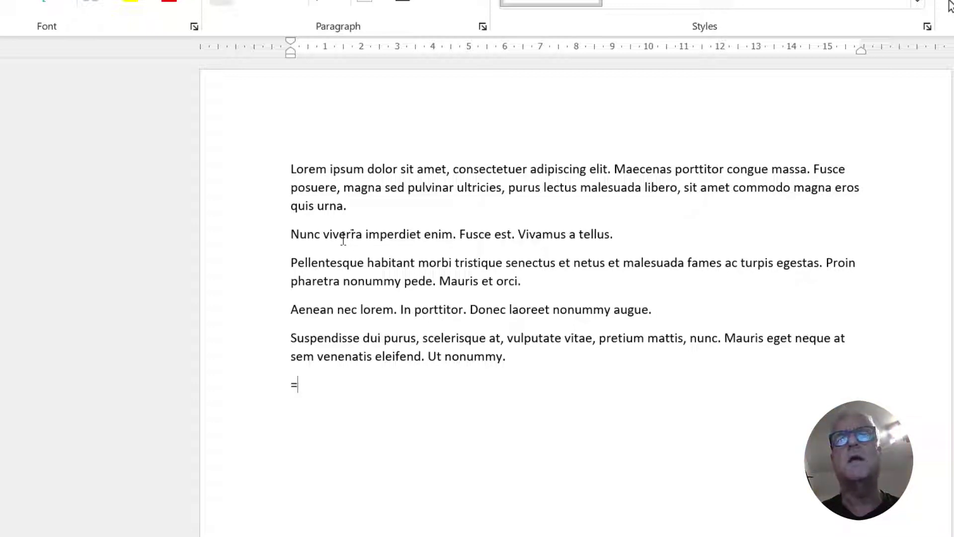
{"action": "type", "text": "lor"}
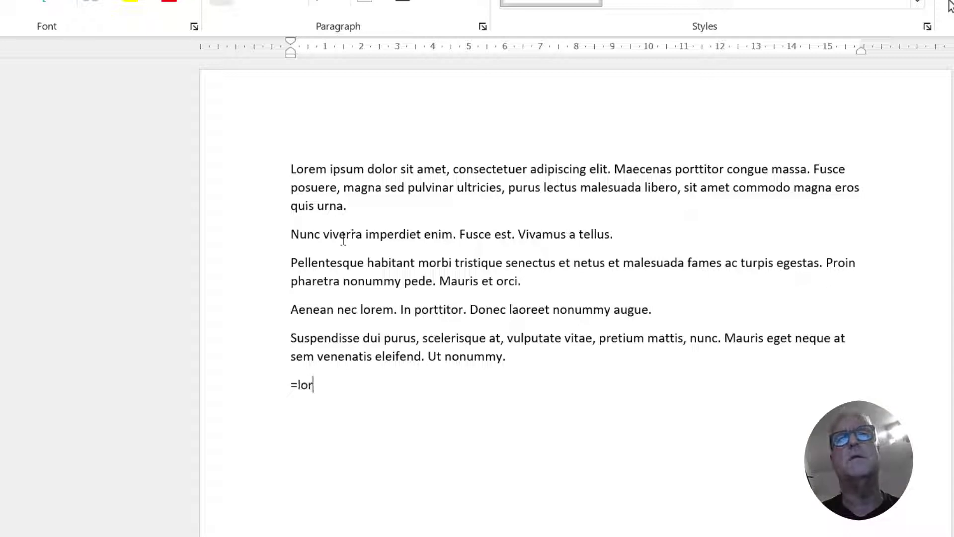
{"action": "type", "text": "em("}
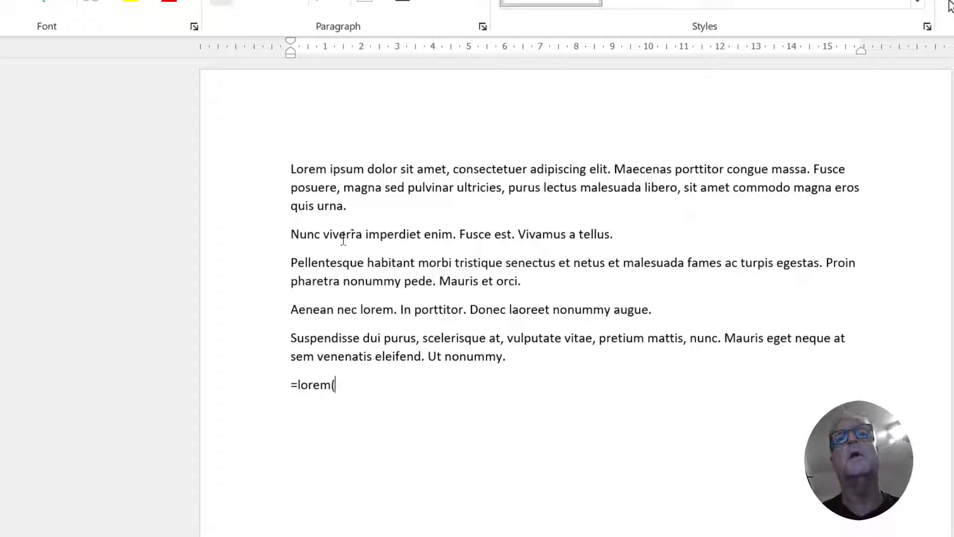
{"action": "type", "text": "10,"}
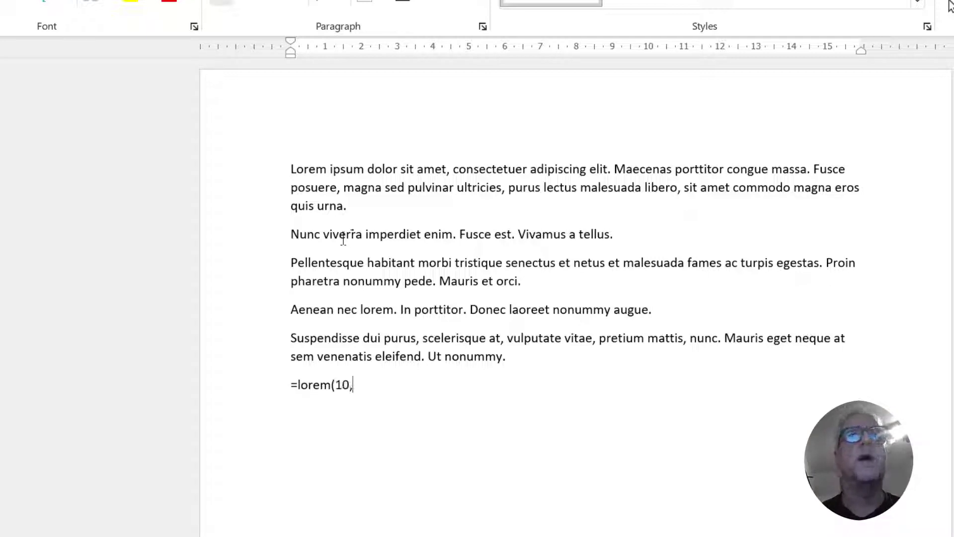
{"action": "type", "text": "5)"}
{"action": "key", "text": "Return"}
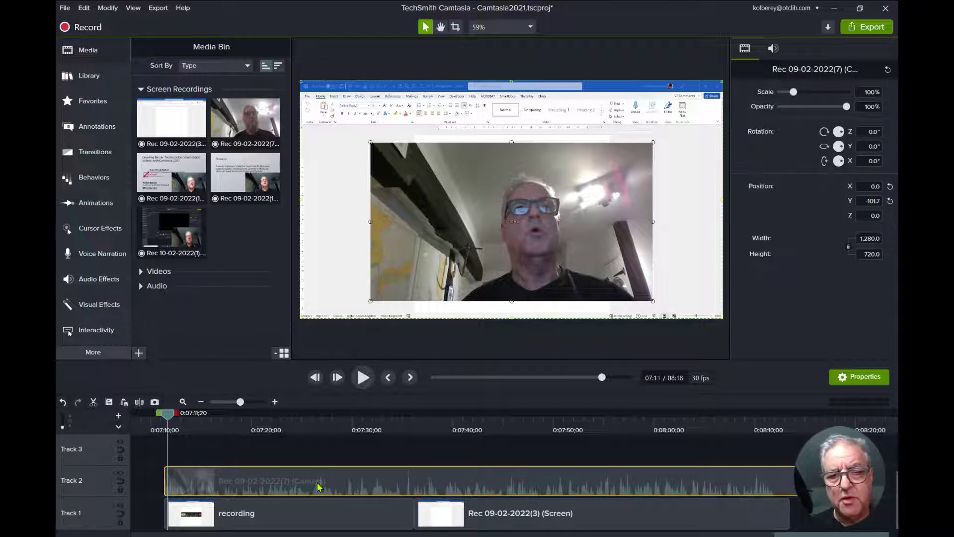
Separate the camera clip's audio from its video onto Track 3.
{"action": "right_click", "coordinate": [318, 487]}
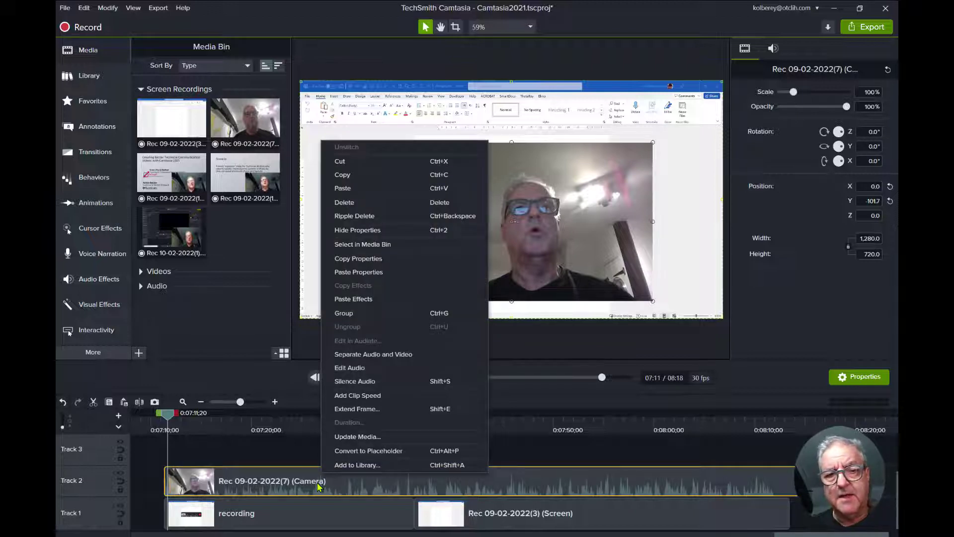
{"action": "left_click", "coordinate": [392, 354]}
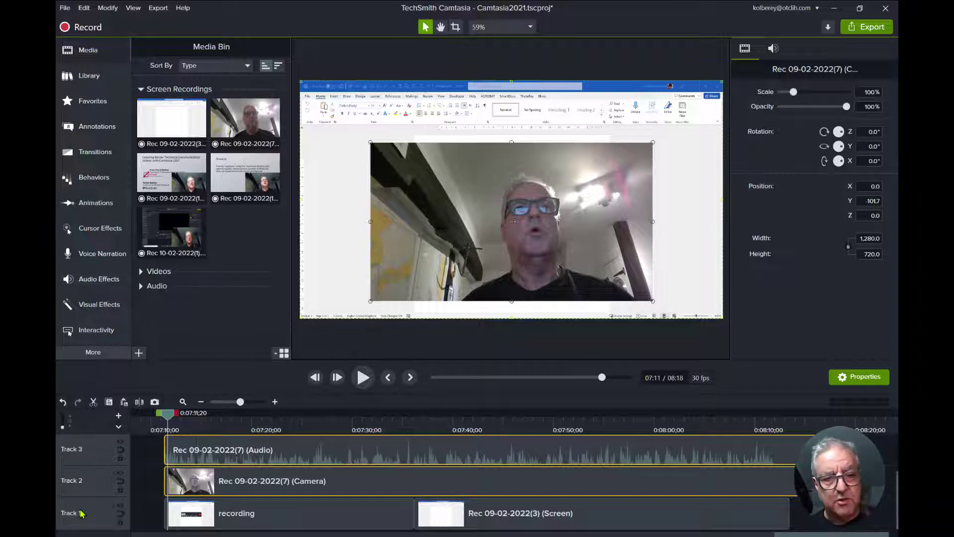
Rename Track 1 to Screen, Track 2 to Camera and Track 3 to Narration.
{"action": "left_click", "coordinate": [79, 512]}
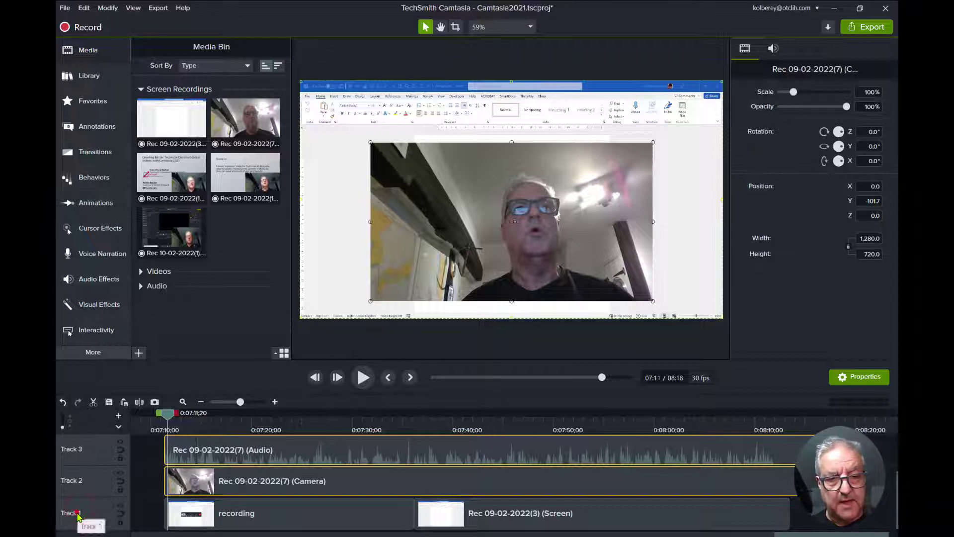
{"action": "left_click", "coordinate": [77, 513]}
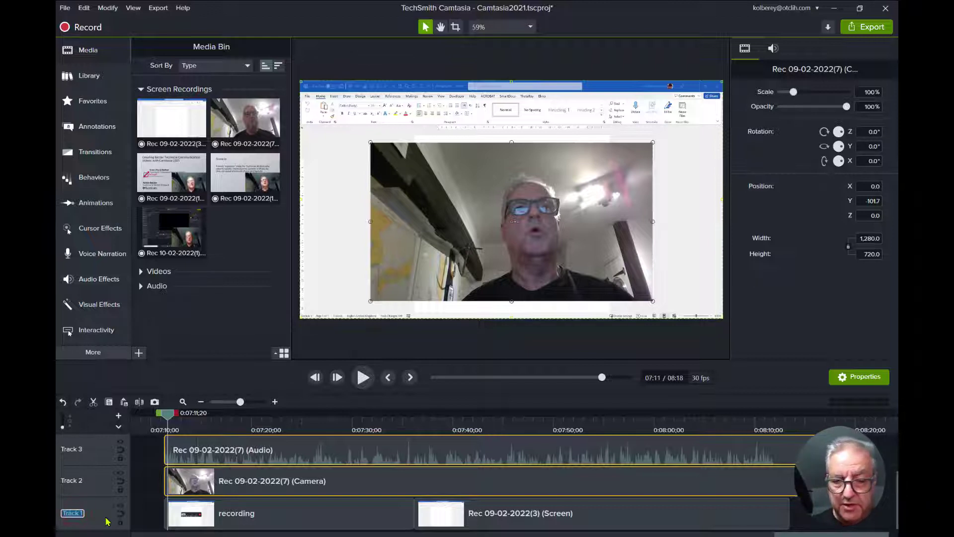
{"action": "type", "text": "Screen"}
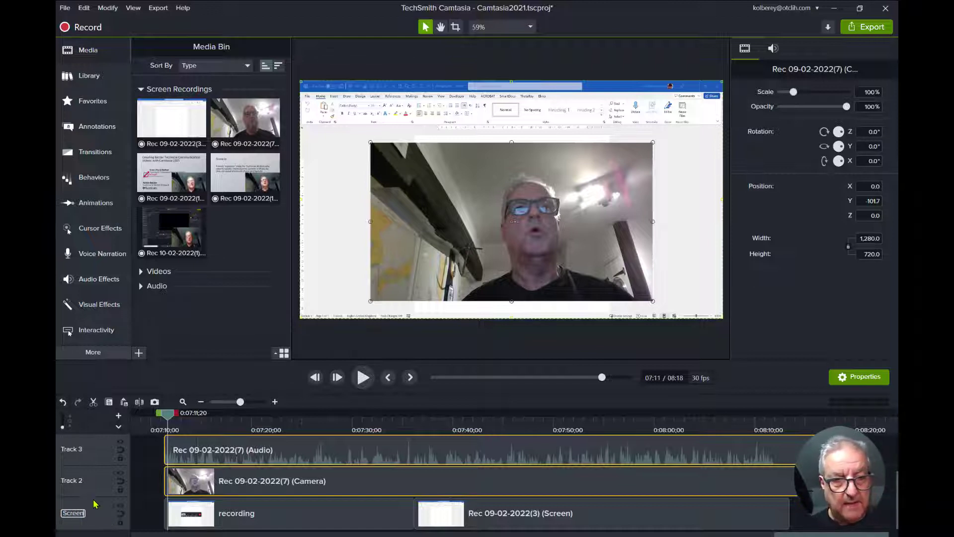
{"action": "left_click", "coordinate": [78, 481]}
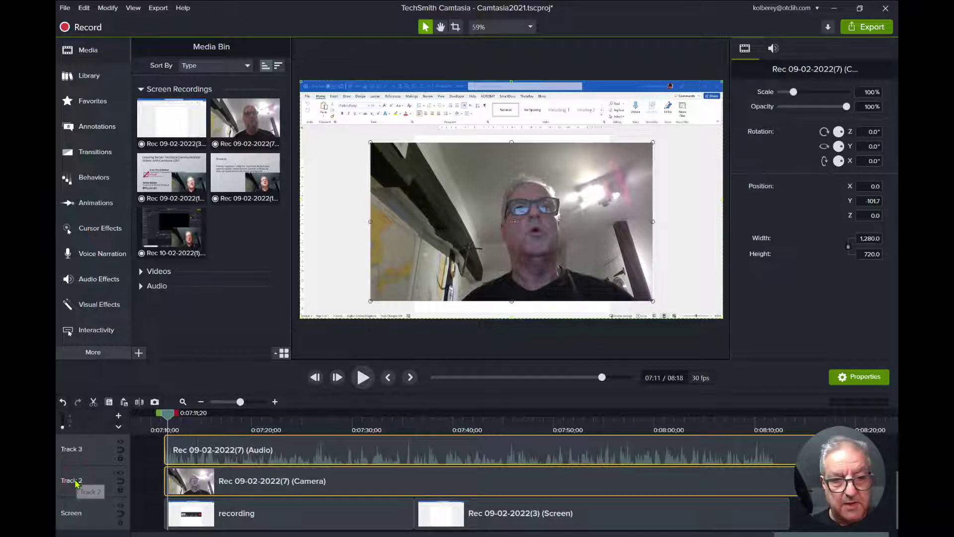
{"action": "double_click", "coordinate": [75, 480]}
{"action": "type", "text": "Camera"}
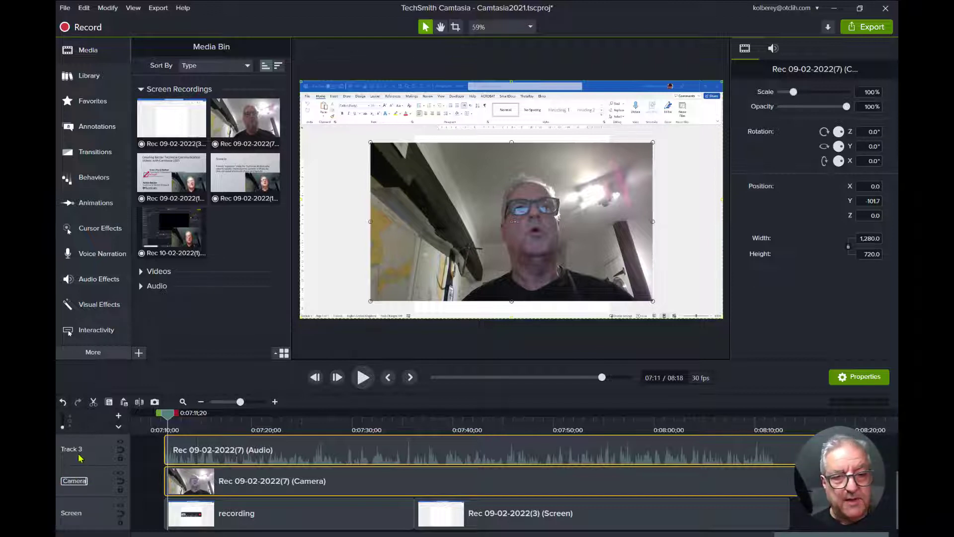
{"action": "left_click", "coordinate": [80, 452]}
{"action": "right_click", "coordinate": [79, 452]}
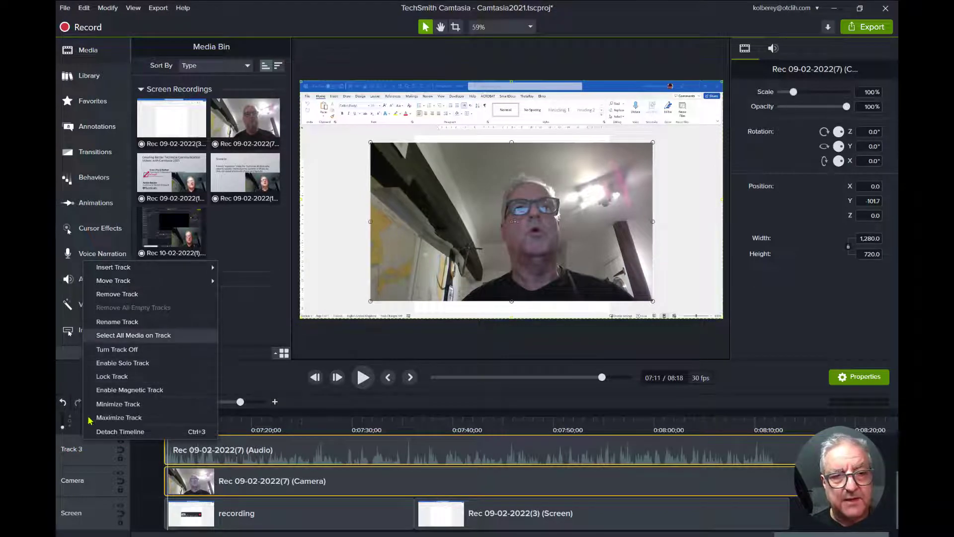
{"action": "left_click", "coordinate": [113, 323]}
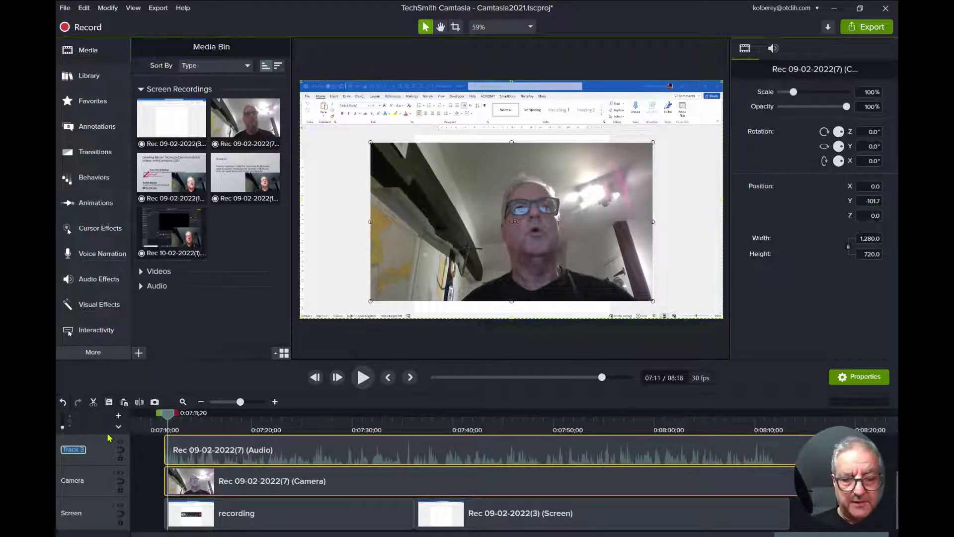
{"action": "type", "text": "Narration"}
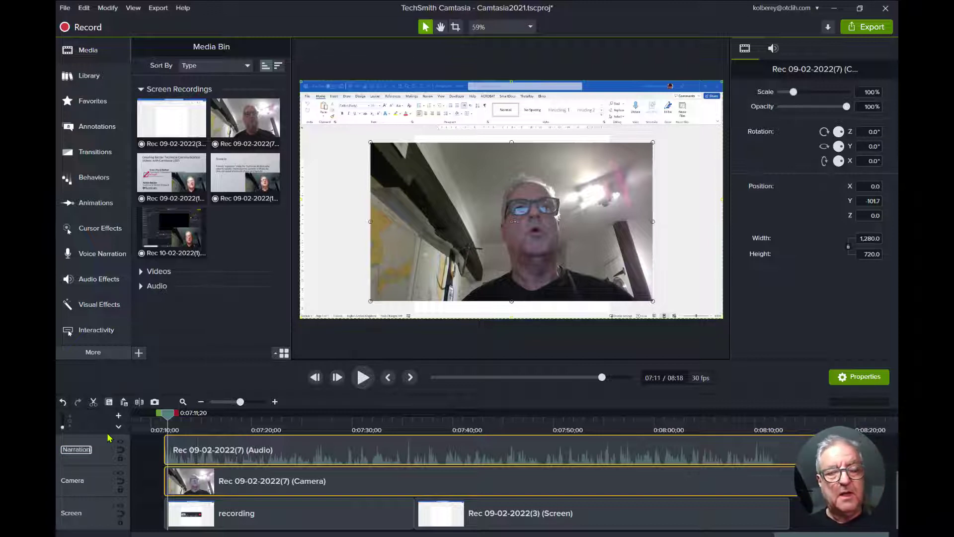
{"action": "key", "text": "Return"}
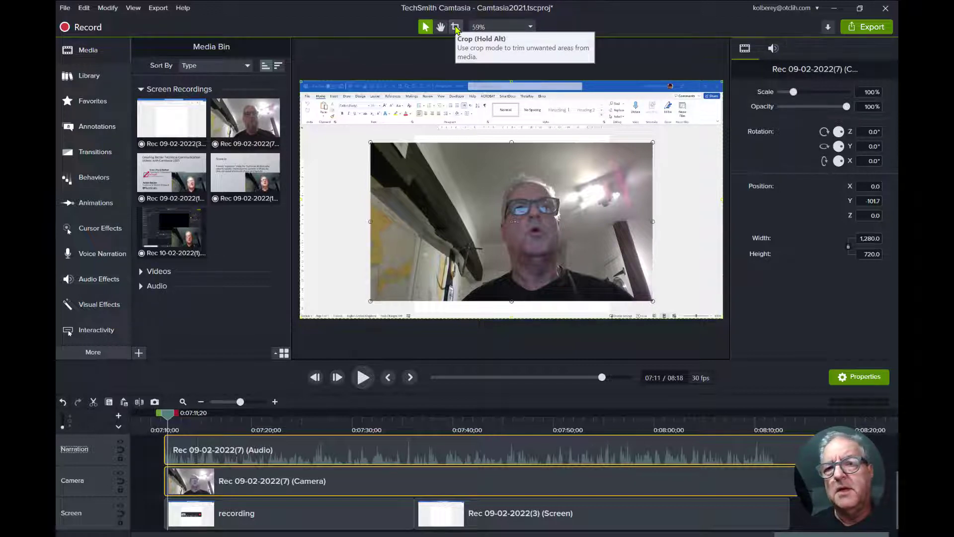
Crop the webcam clip's edges inward to a near-square head-and-shoulders frame.
{"action": "left_click", "coordinate": [456, 28]}
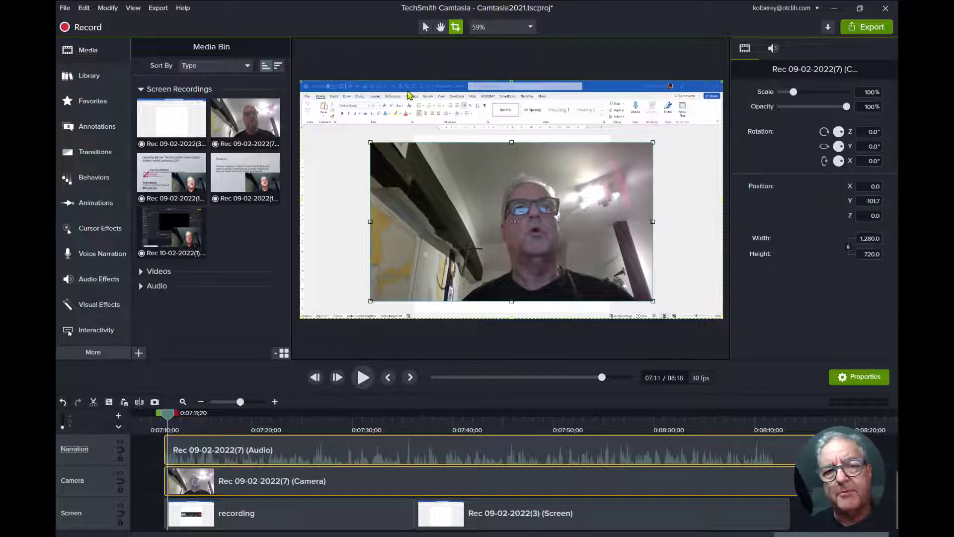
{"action": "left_click", "coordinate": [373, 144]}
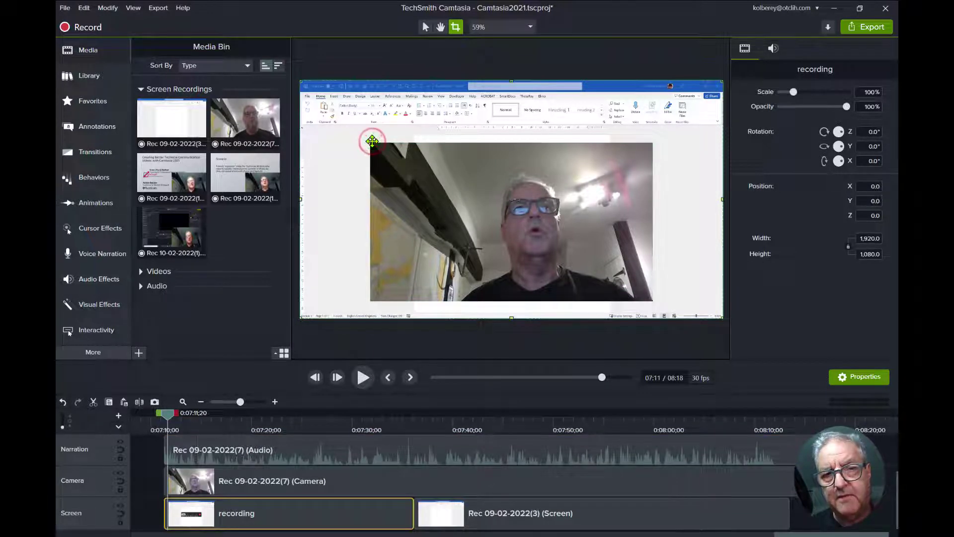
{"action": "left_click", "coordinate": [386, 158]}
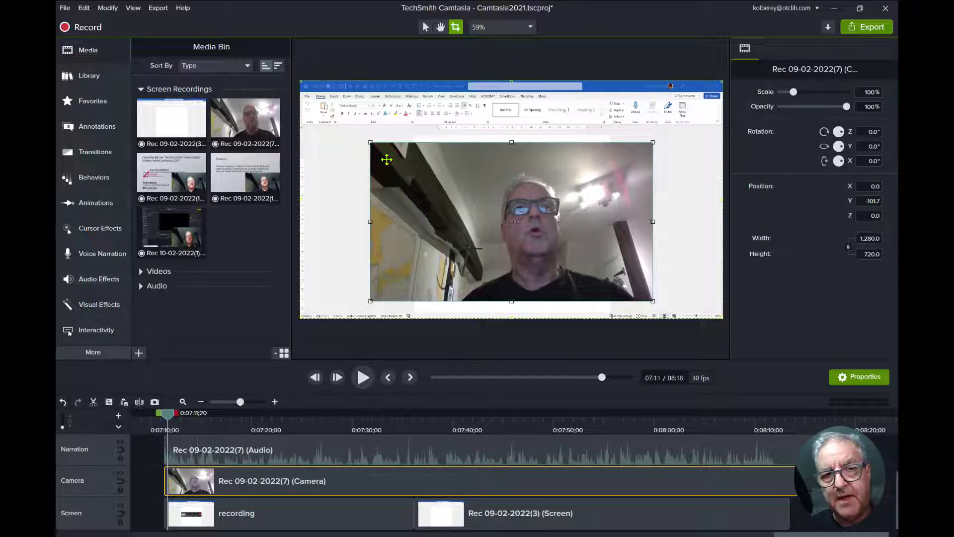
{"action": "left_click_drag", "start_coordinate": [370, 143], "coordinate": [472, 170]}
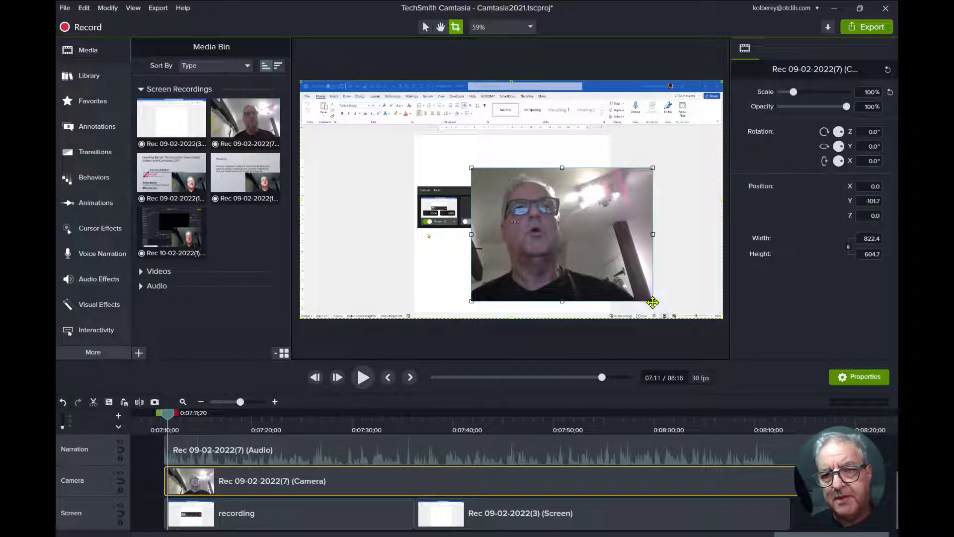
{"action": "left_click_drag", "start_coordinate": [652, 302], "coordinate": [585, 286]}
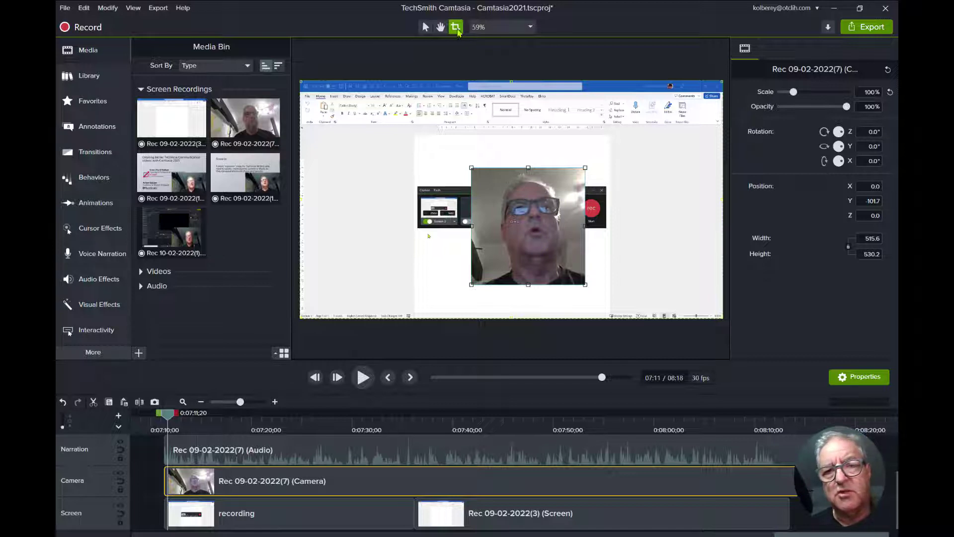
Scale the cropped webcam down to 73%.
{"action": "left_click", "coordinate": [425, 27]}
{"action": "left_click_drag", "start_coordinate": [472, 168], "coordinate": [502, 199]}
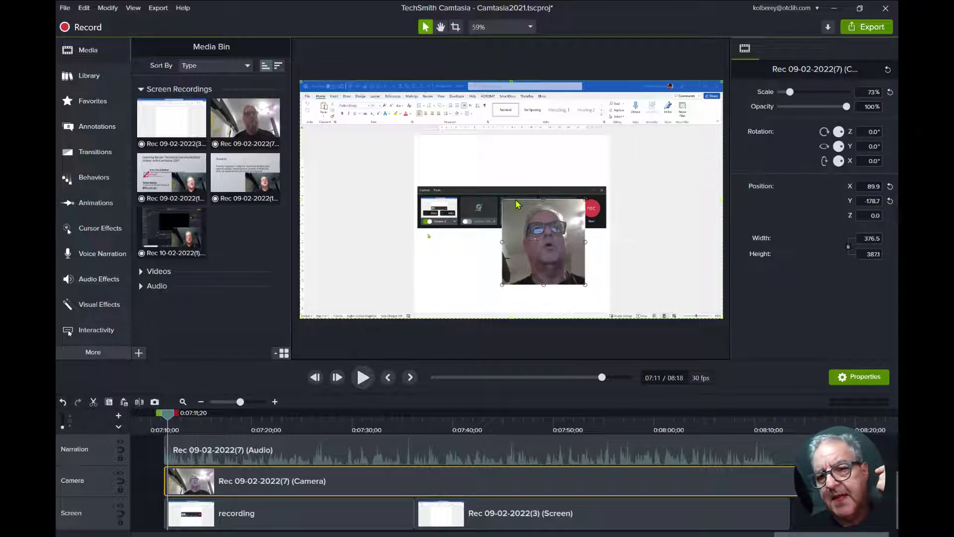
{"action": "left_click", "coordinate": [167, 418]}
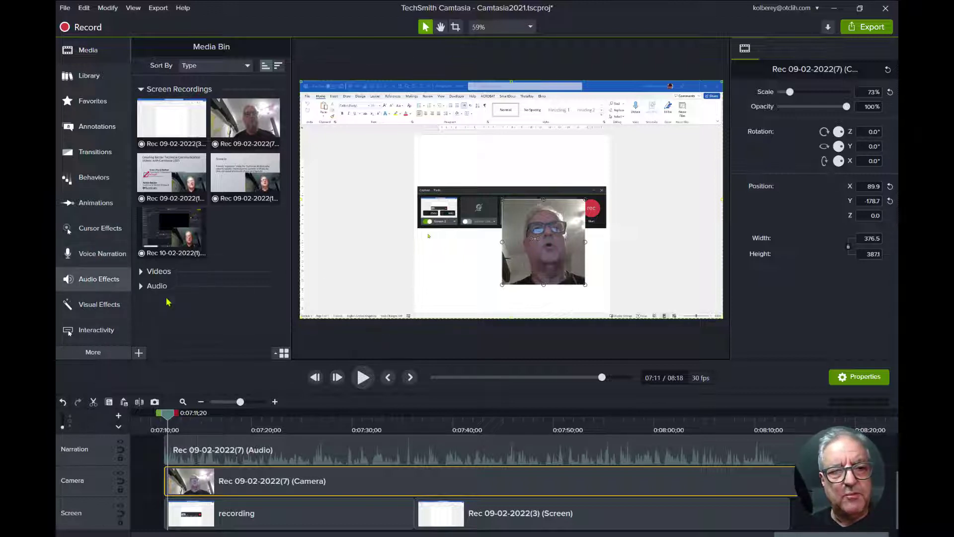
Apply Corner Rounding to the webcam with radius 240, toggling the top-right corner off and on.
{"action": "left_click", "coordinate": [104, 305]}
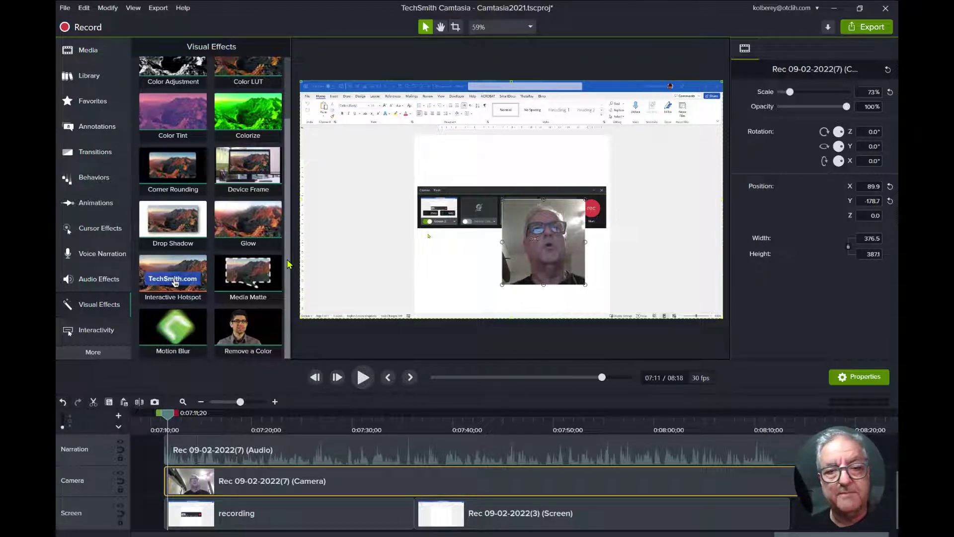
{"action": "scroll", "coordinate": [288, 264], "scroll_direction": "up", "scroll_amount": 1}
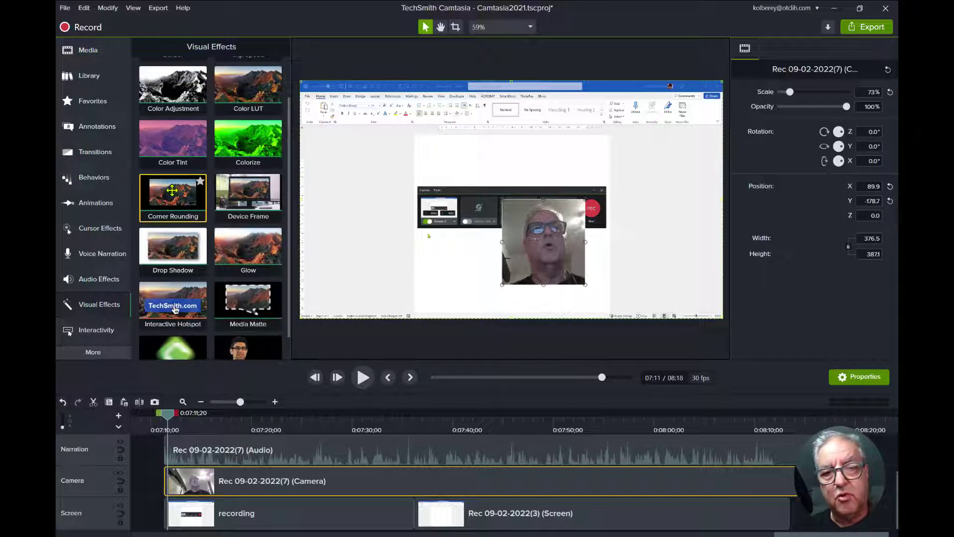
{"action": "left_click_drag", "start_coordinate": [172, 190], "coordinate": [184, 205]}
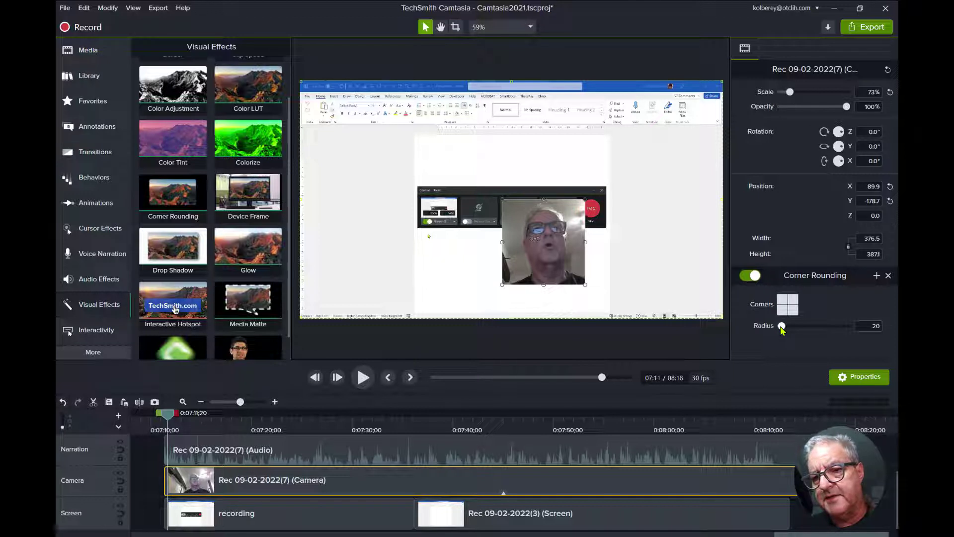
{"action": "left_click_drag", "start_coordinate": [782, 327], "coordinate": [797, 330]}
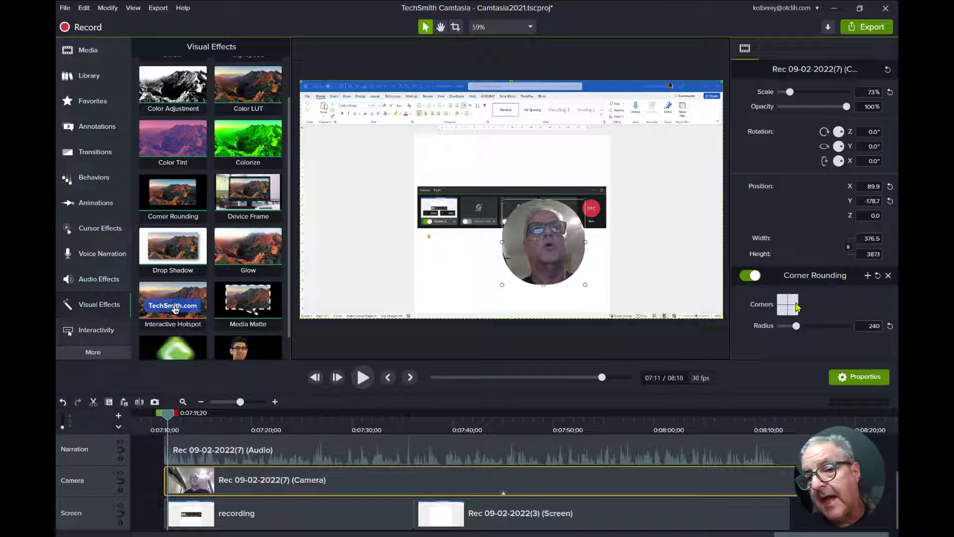
{"action": "left_click", "coordinate": [795, 303]}
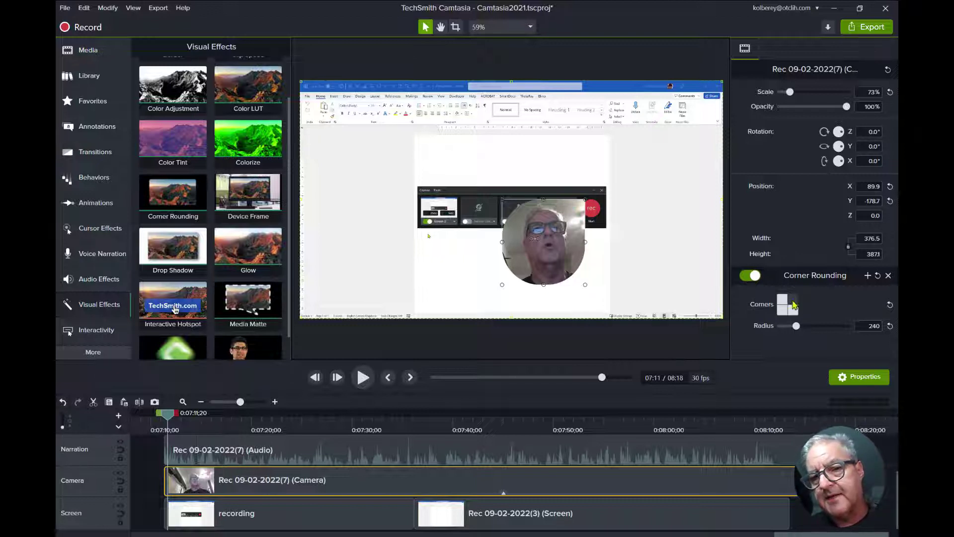
{"action": "left_click", "coordinate": [792, 304]}
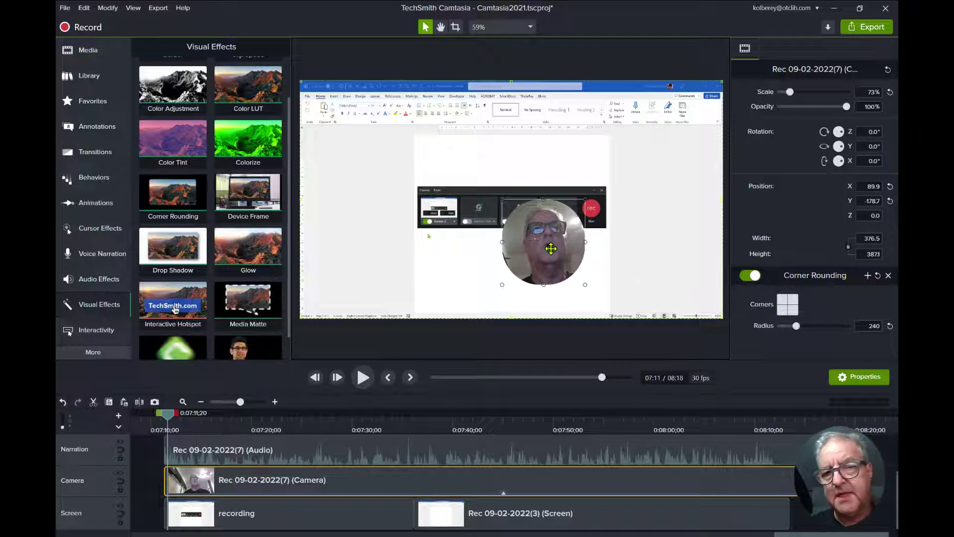
Move the circular webcam to X -55.1, Y -105.8 and advance the playhead to 07:12.
{"action": "left_click_drag", "start_coordinate": [551, 248], "coordinate": [521, 232]}
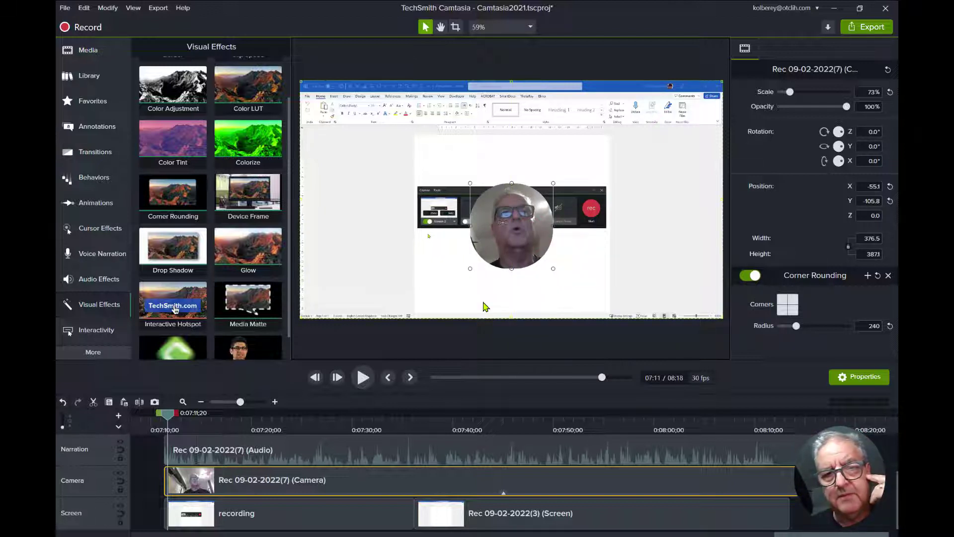
{"action": "left_click_drag", "start_coordinate": [166, 420], "coordinate": [173, 420]}
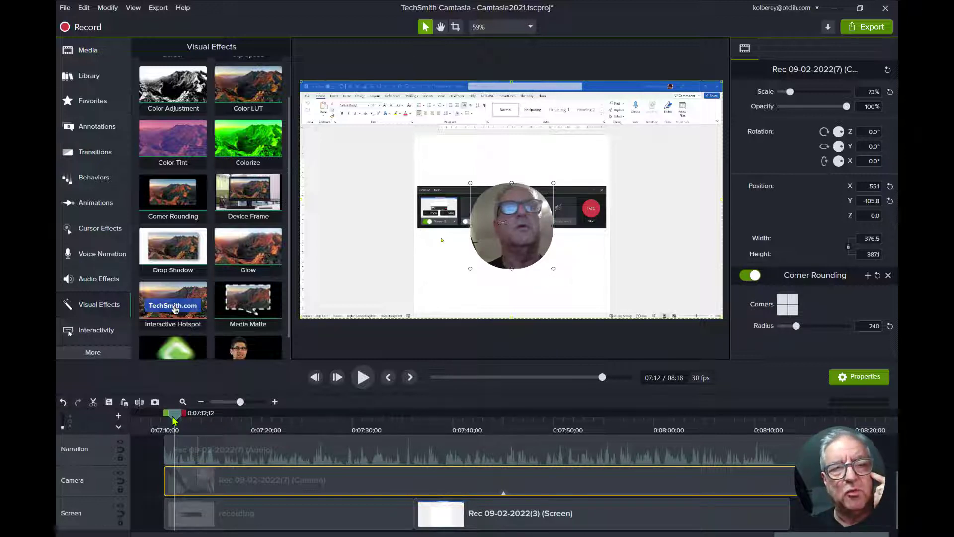
Add a Custom animation sliding the webcam to the lower right, then rewind to preview it.
{"action": "left_click", "coordinate": [96, 202]}
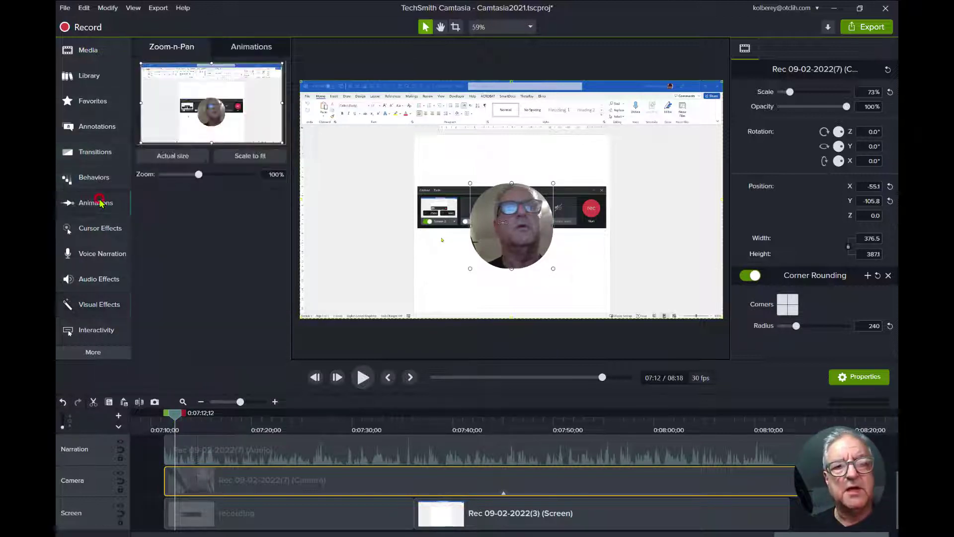
{"action": "left_click", "coordinate": [250, 50]}
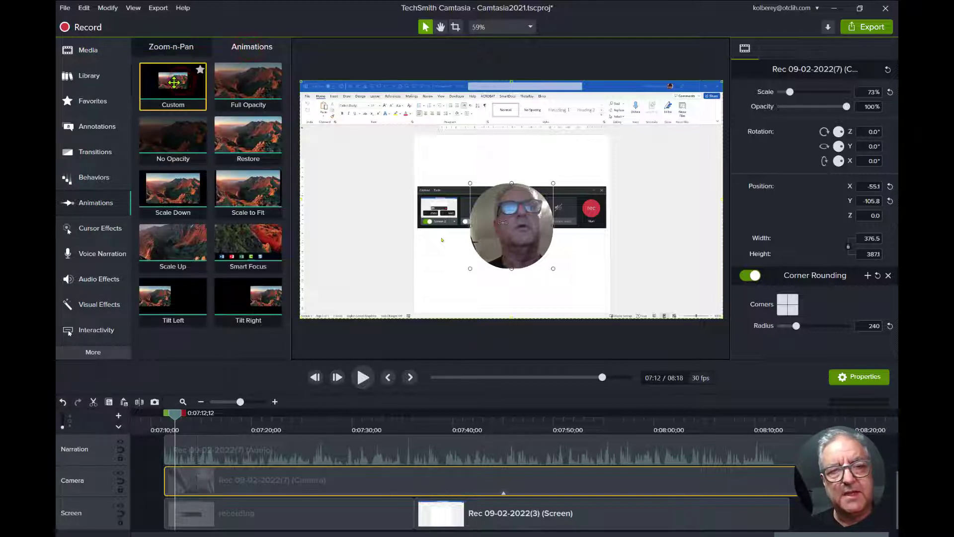
{"action": "left_click_drag", "start_coordinate": [174, 82], "coordinate": [191, 495]}
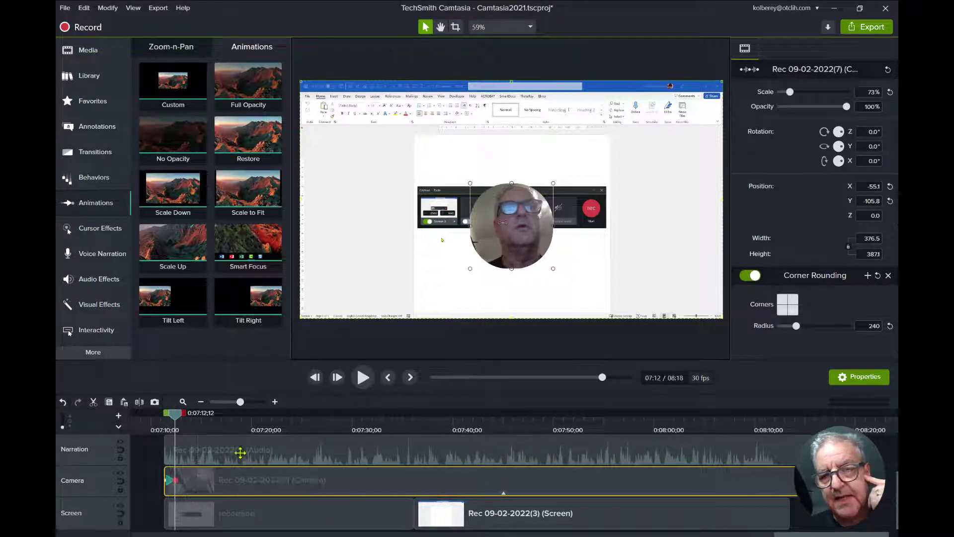
{"action": "left_click_drag", "start_coordinate": [506, 226], "coordinate": [667, 268]}
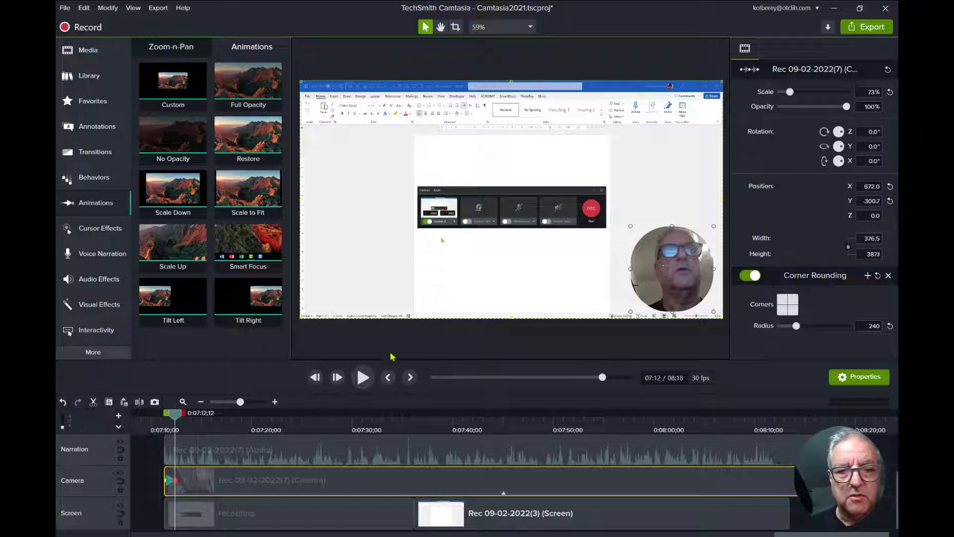
{"action": "mouse_move", "coordinate": [177, 420]}
{"action": "left_mouse_down"}
{"action": "mouse_move", "coordinate": [166, 419]}
{"action": "mouse_move", "coordinate": [188, 424]}
{"action": "mouse_move", "coordinate": [168, 422]}
{"action": "mouse_move", "coordinate": [177, 423]}
{"action": "left_mouse_up"}
{"action": "scroll", "coordinate": [222, 462], "scroll_direction": "up", "scroll_amount": 3}
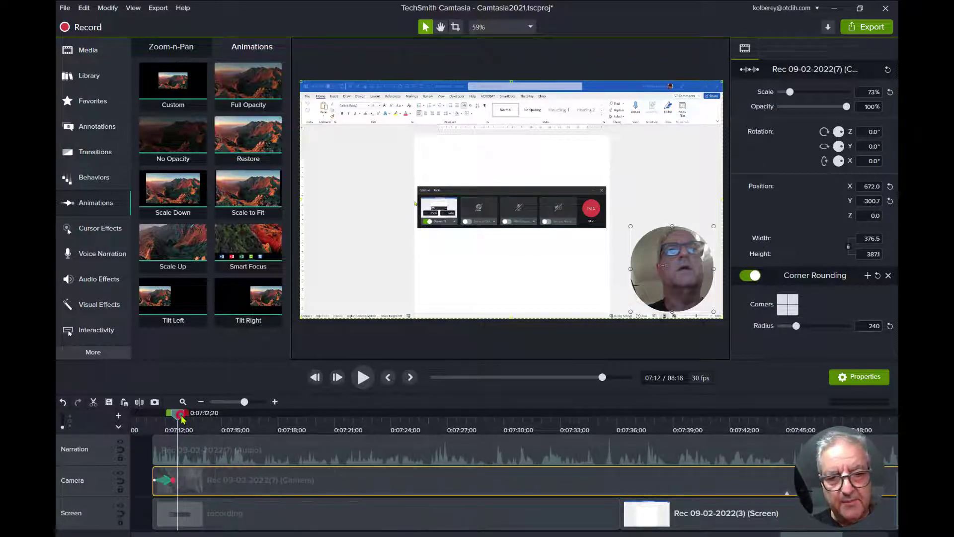
{"action": "mouse_move", "coordinate": [182, 418]}
{"action": "left_mouse_down"}
{"action": "mouse_move", "coordinate": [161, 420]}
{"action": "mouse_move", "coordinate": [171, 423]}
{"action": "left_mouse_up"}
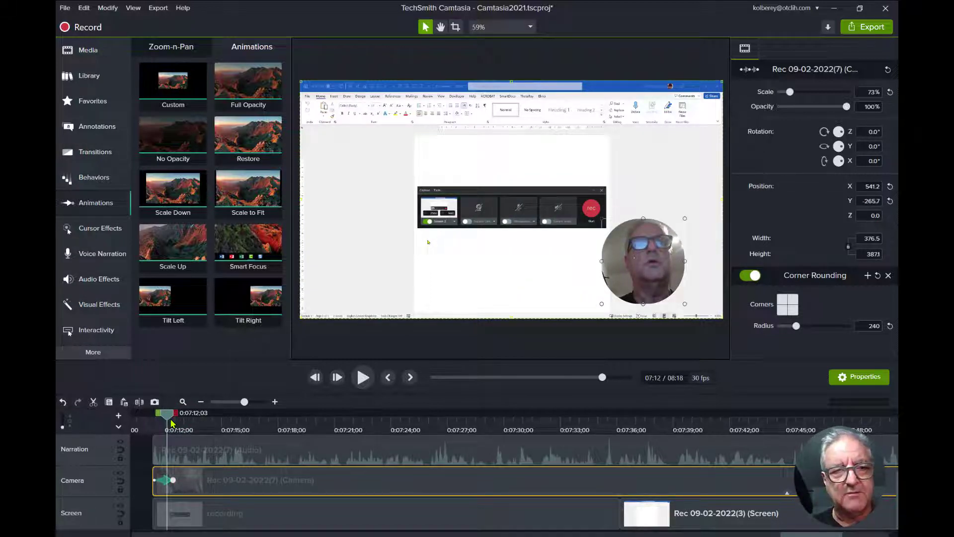
Add Motion Blur to the webcam clip and scrub through its slide to preview.
{"action": "left_click", "coordinate": [113, 307]}
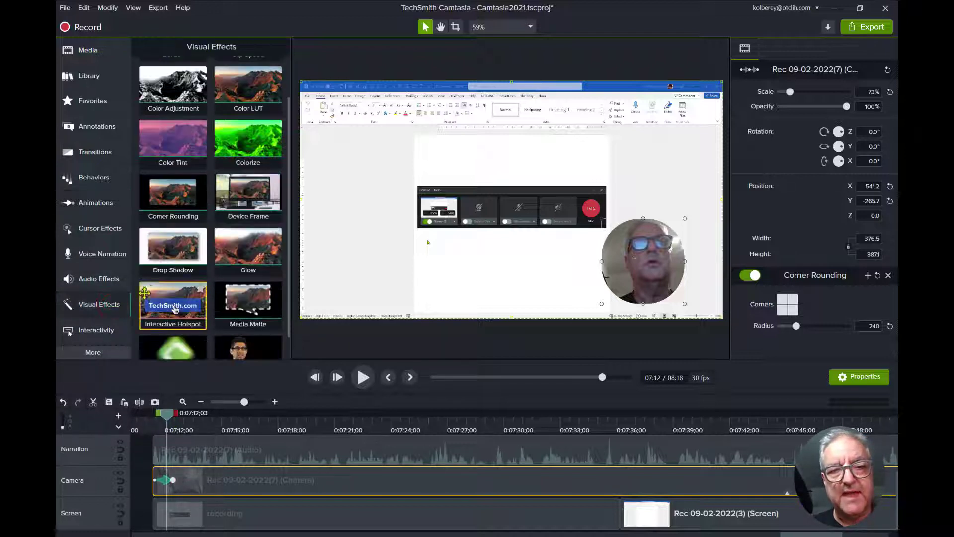
{"action": "scroll", "coordinate": [238, 293], "scroll_direction": "down", "scroll_amount": 1}
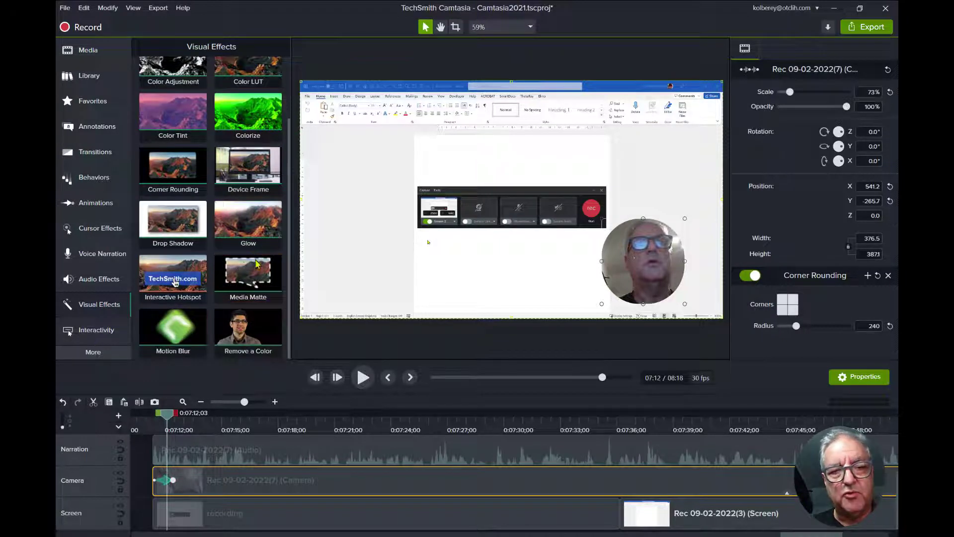
{"action": "left_click_drag", "start_coordinate": [176, 327], "coordinate": [207, 475]}
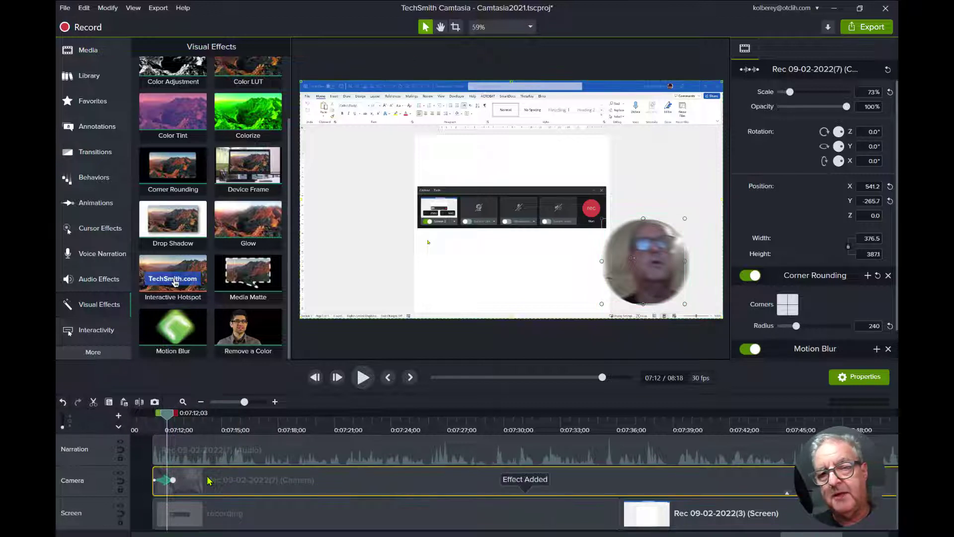
{"action": "mouse_move", "coordinate": [168, 414]}
{"action": "left_mouse_down"}
{"action": "mouse_move", "coordinate": [148, 416]}
{"action": "mouse_move", "coordinate": [175, 421]}
{"action": "left_mouse_up"}
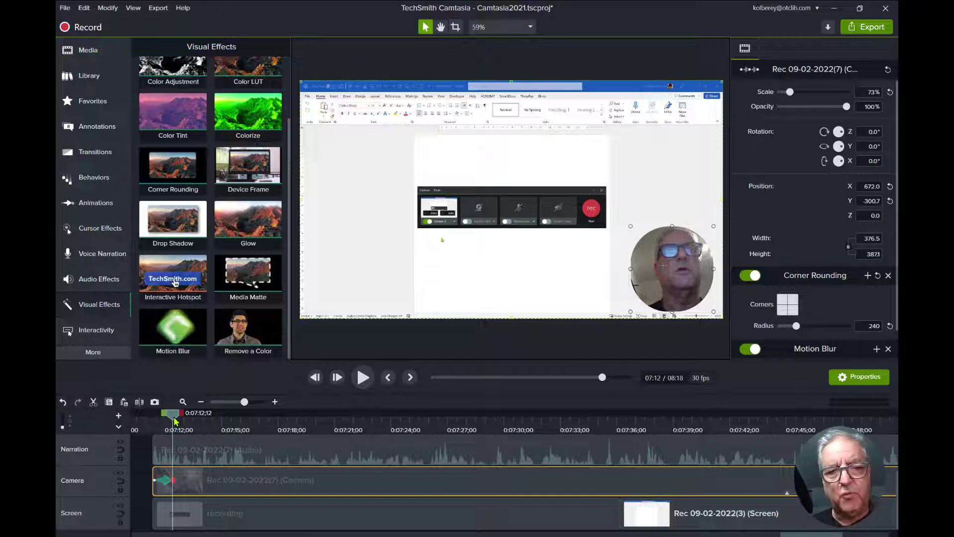
{"action": "left_click_drag", "start_coordinate": [175, 421], "coordinate": [819, 474]}
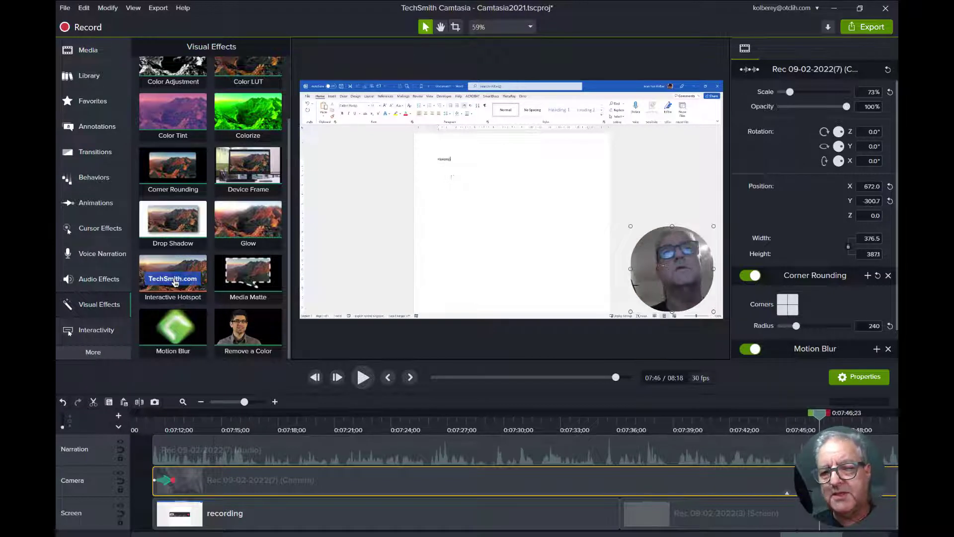
Trim the Camera and Narration clip ends to the Screen clip's end, making the project 08:13.
{"action": "left_click", "coordinate": [799, 531]}
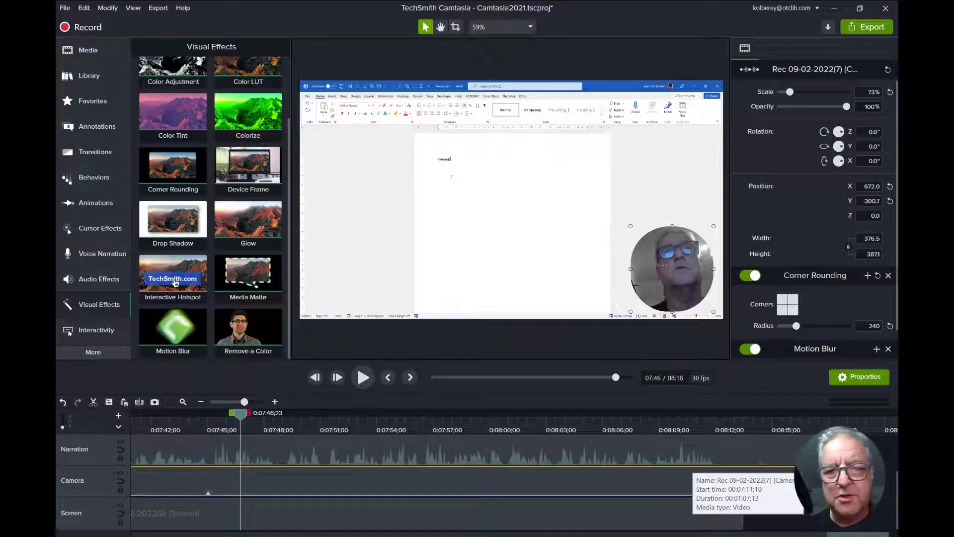
{"action": "left_click", "coordinate": [759, 453]}
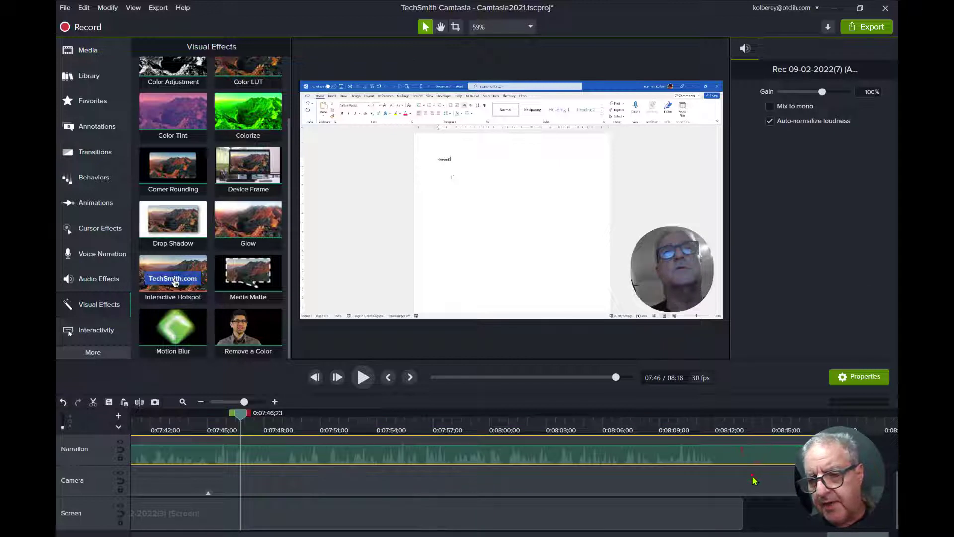
{"action": "left_click", "coordinate": [753, 480]}
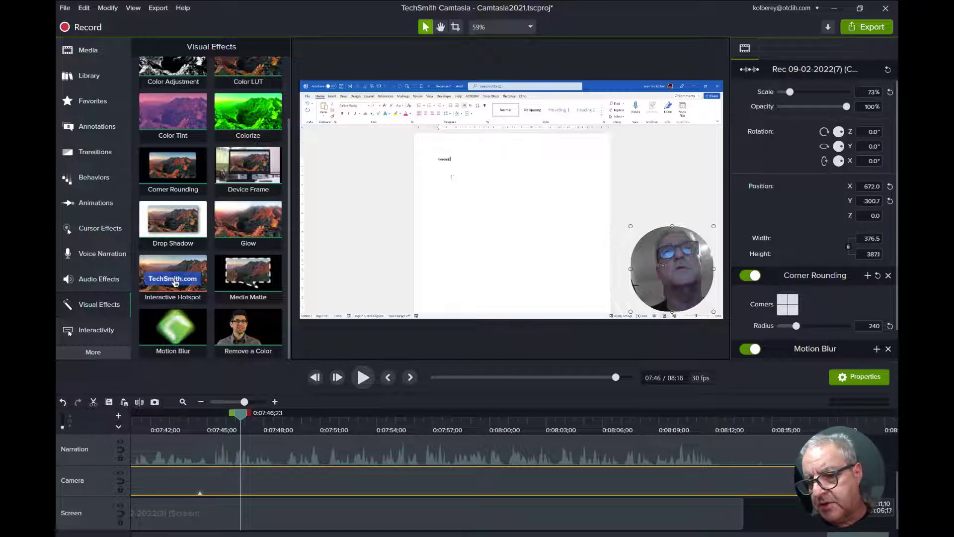
{"action": "left_click_drag", "start_coordinate": [770, 487], "coordinate": [745, 494]}
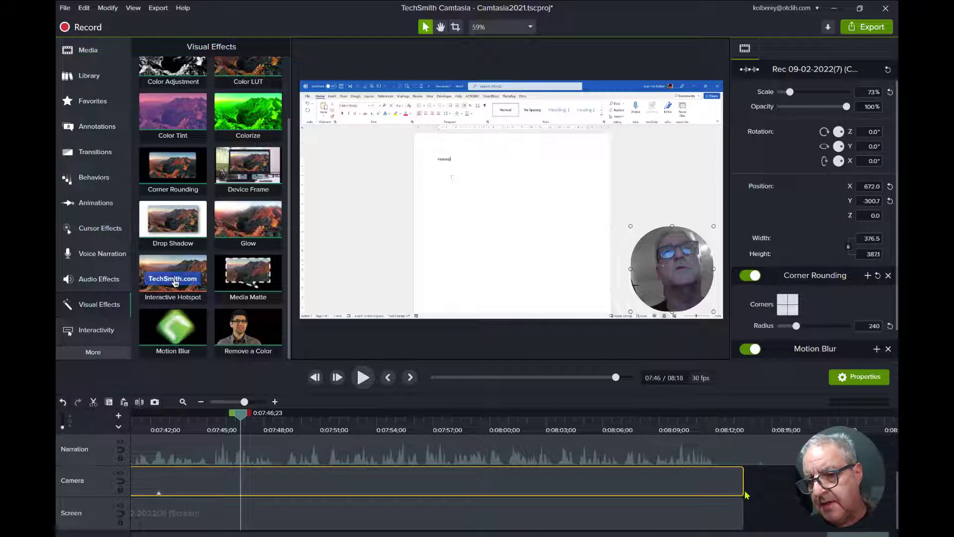
{"action": "left_click", "coordinate": [796, 457]}
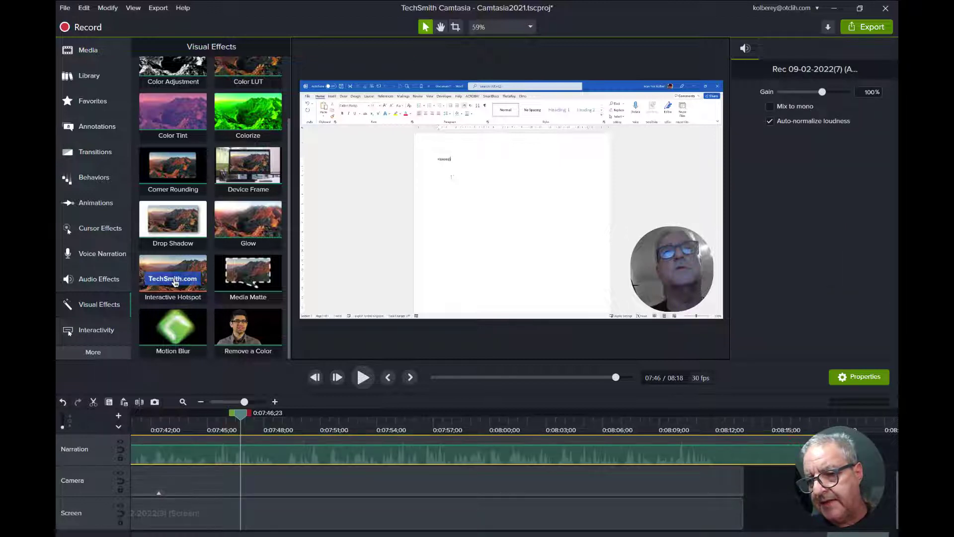
{"action": "left_click_drag", "start_coordinate": [790, 450], "coordinate": [745, 456]}
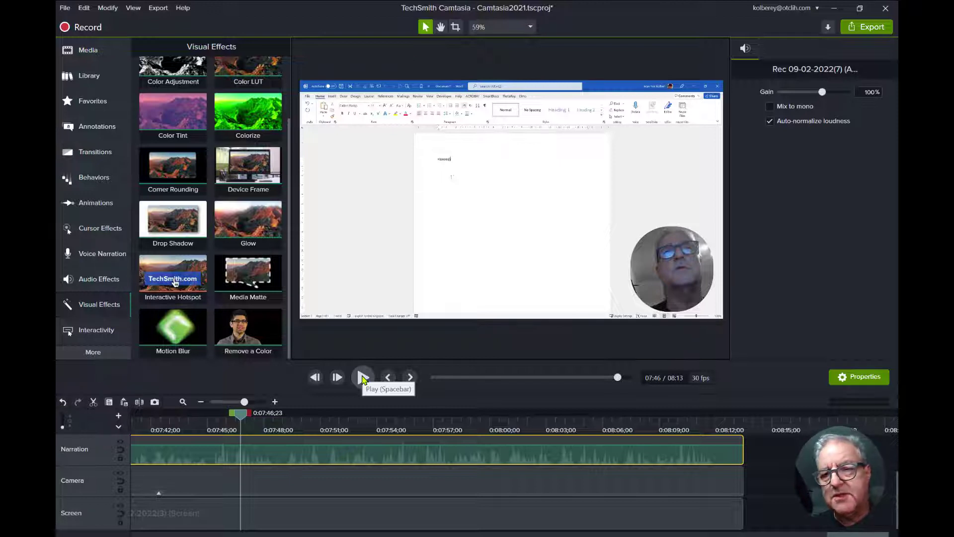
{"action": "left_click", "coordinate": [363, 377]}
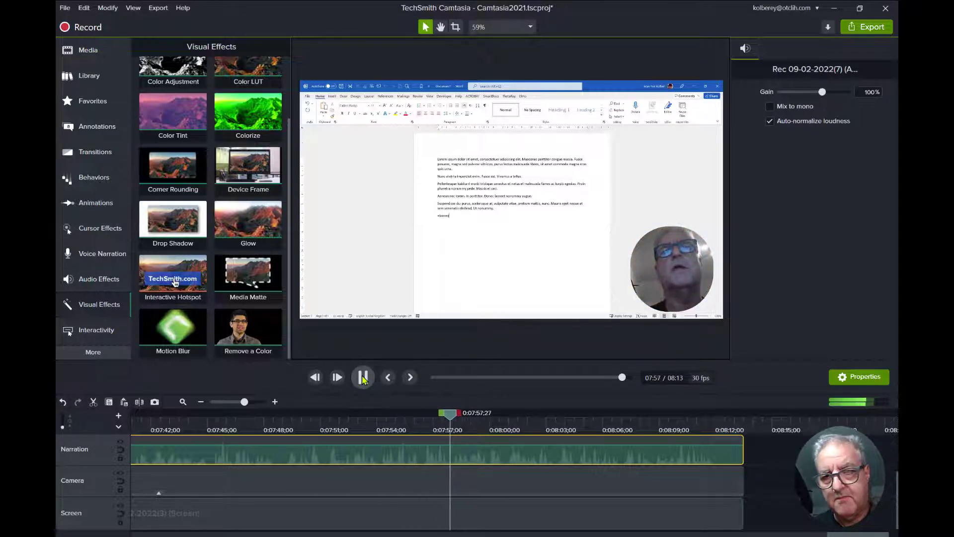
{"action": "left_click", "coordinate": [363, 377]}
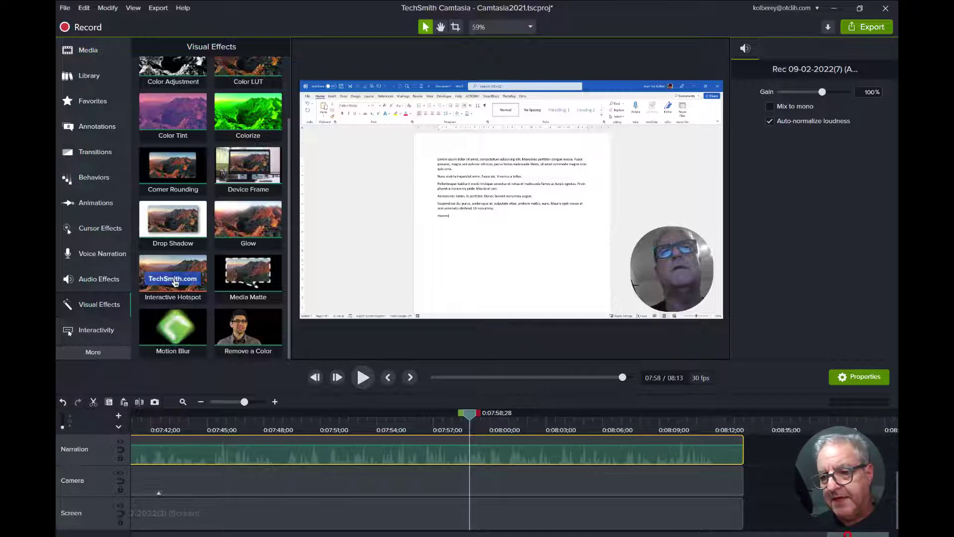
Scroll the timeline back to the clip starts, show the Library, and collapse Music Tracks.
{"action": "scroll", "coordinate": [437, 472], "scroll_direction": "left", "scroll_amount": 10}
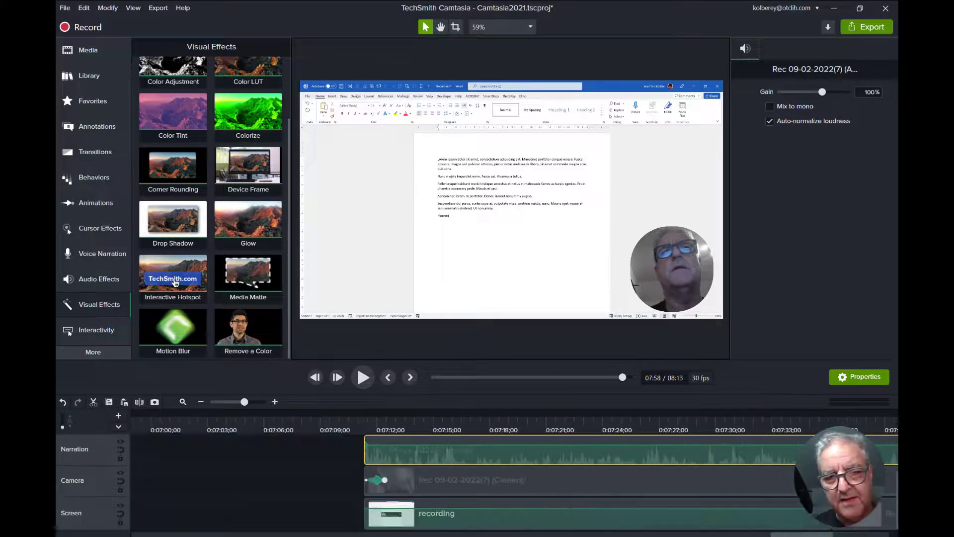
{"action": "scroll", "coordinate": [437, 472], "scroll_direction": "left", "scroll_amount": 3}
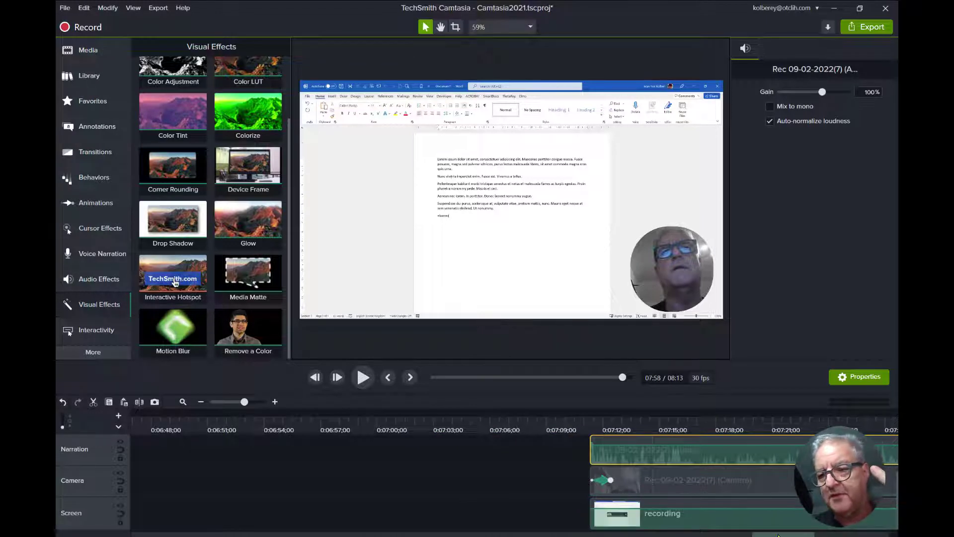
{"action": "left_click_drag", "start_coordinate": [778, 534], "coordinate": [784, 535]}
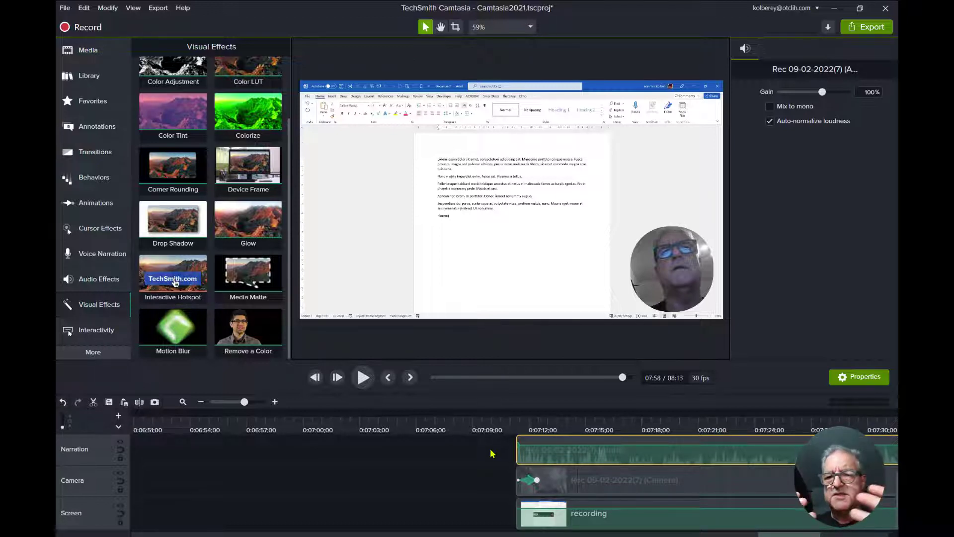
{"action": "left_click", "coordinate": [90, 83]}
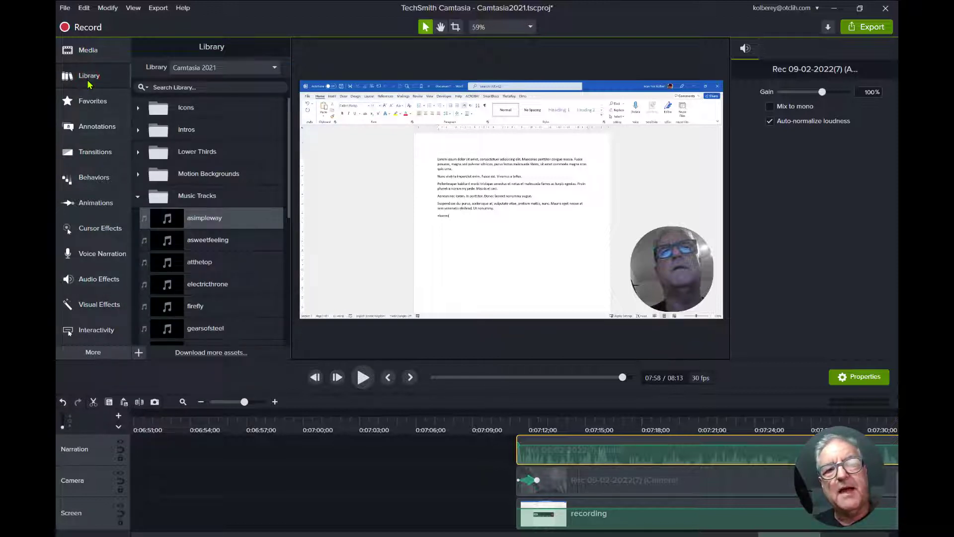
{"action": "left_click", "coordinate": [138, 198]}
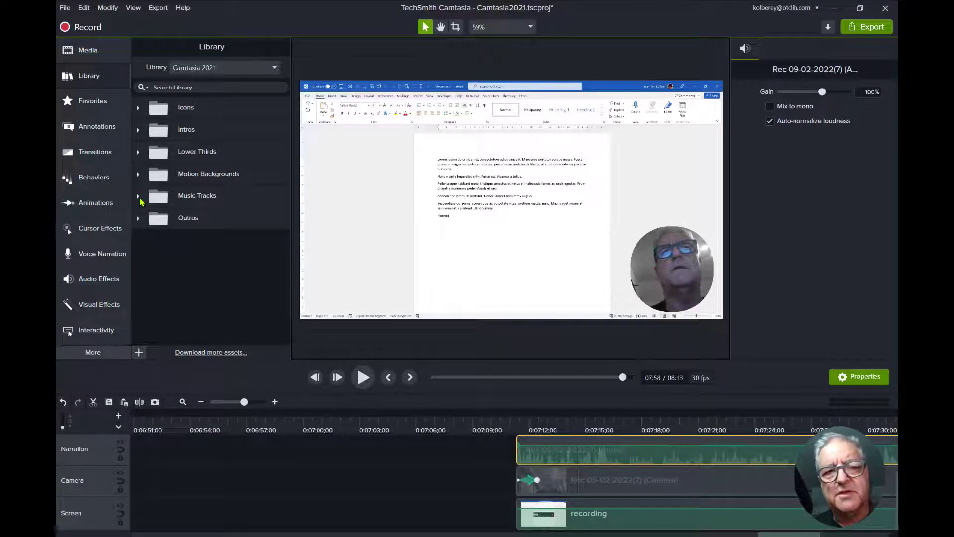
Expand and collapse the Intros and Outros folders to look at their assets.
{"action": "left_click", "coordinate": [137, 130]}
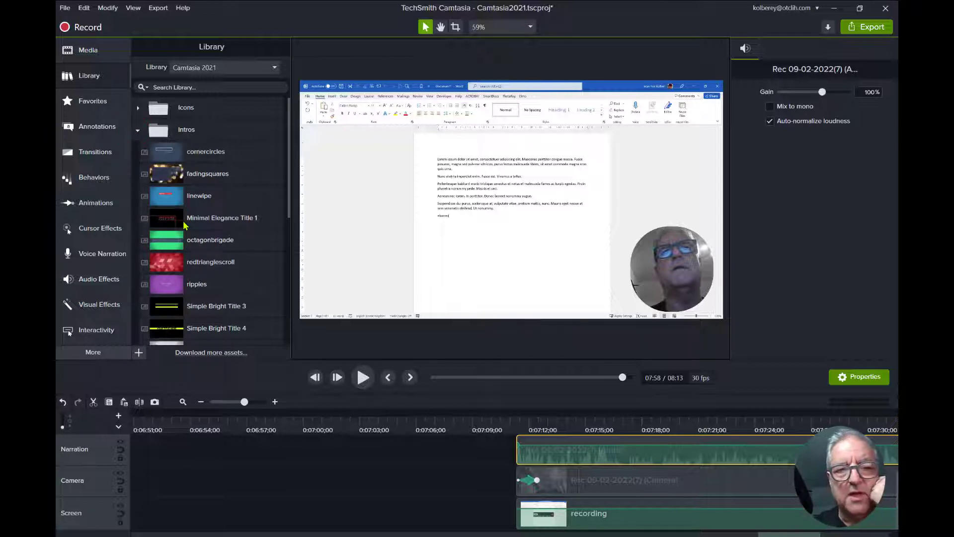
{"action": "key", "text": "Left"}
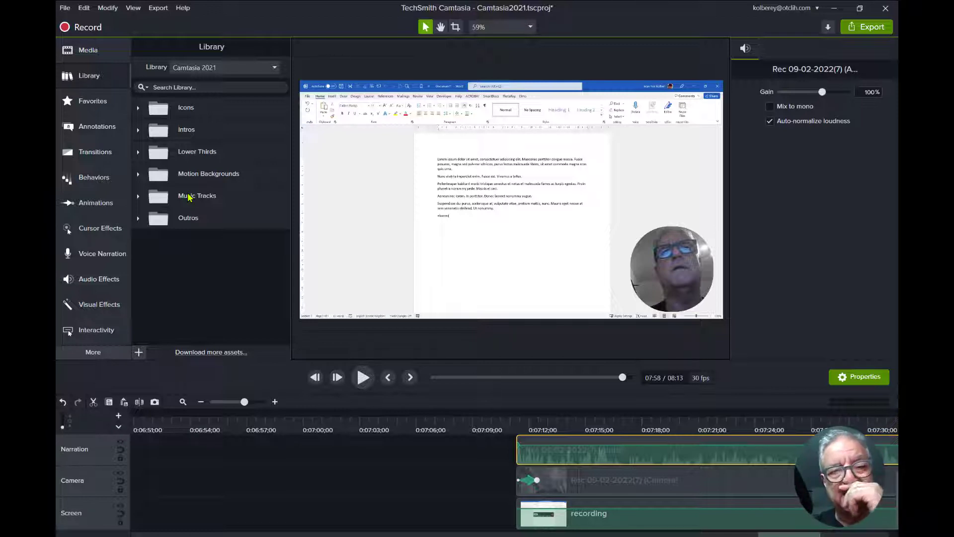
{"action": "left_click", "coordinate": [138, 220]}
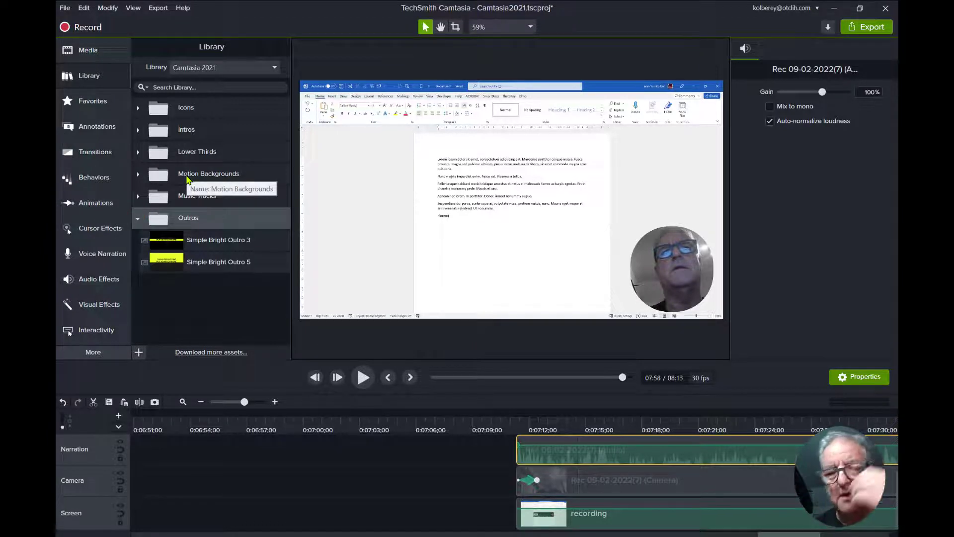
{"action": "key", "text": "Left"}
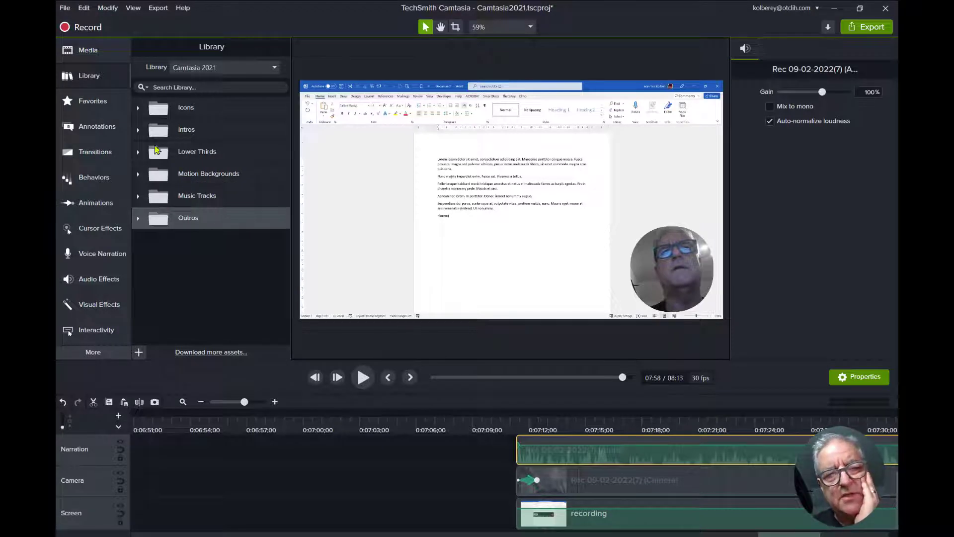
Place the cornercircles intro from Library > Intros before the recording and scrub back to preview it.
{"action": "left_click", "coordinate": [139, 130]}
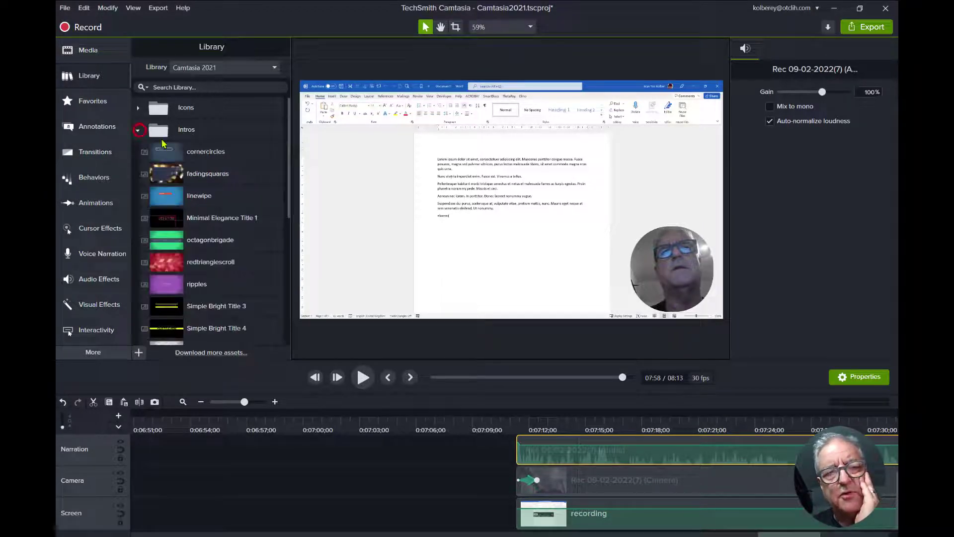
{"action": "left_click", "coordinate": [198, 154]}
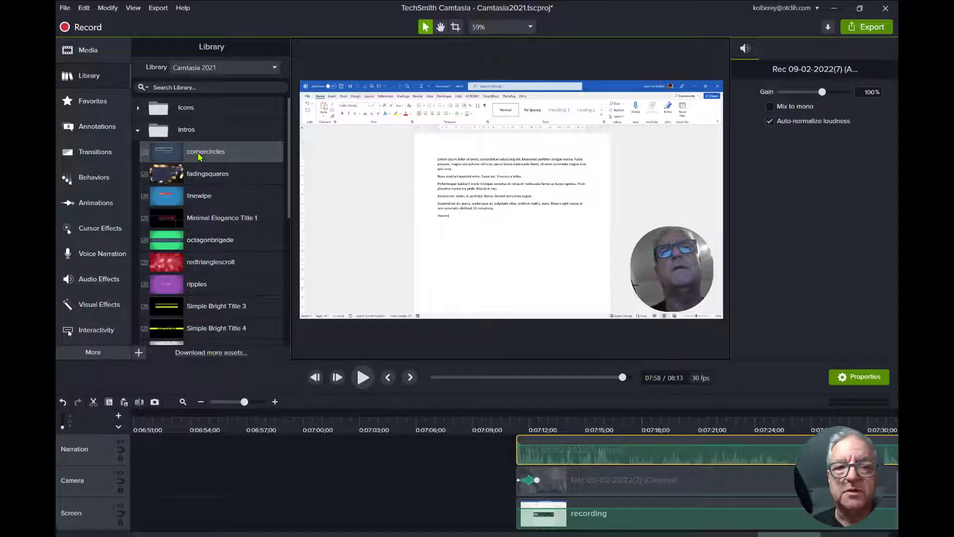
{"action": "left_click_drag", "start_coordinate": [199, 157], "coordinate": [199, 157]}
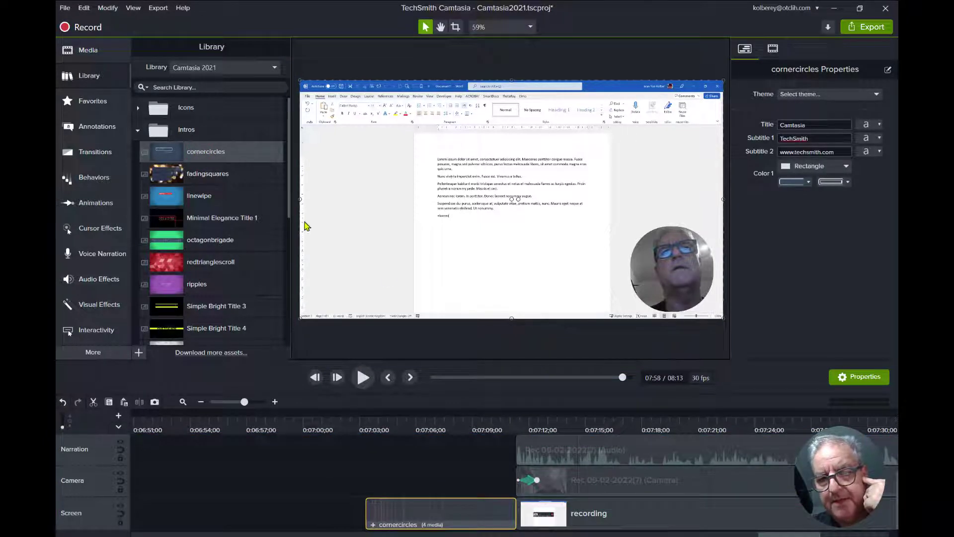
{"action": "left_click_drag", "start_coordinate": [788, 535], "coordinate": [753, 534]}
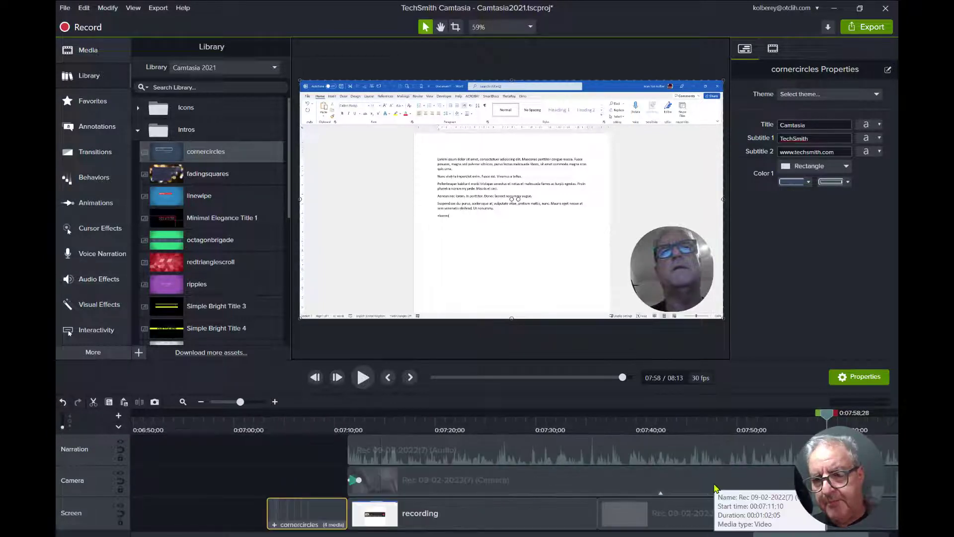
{"action": "left_click_drag", "start_coordinate": [827, 413], "coordinate": [198, 428]}
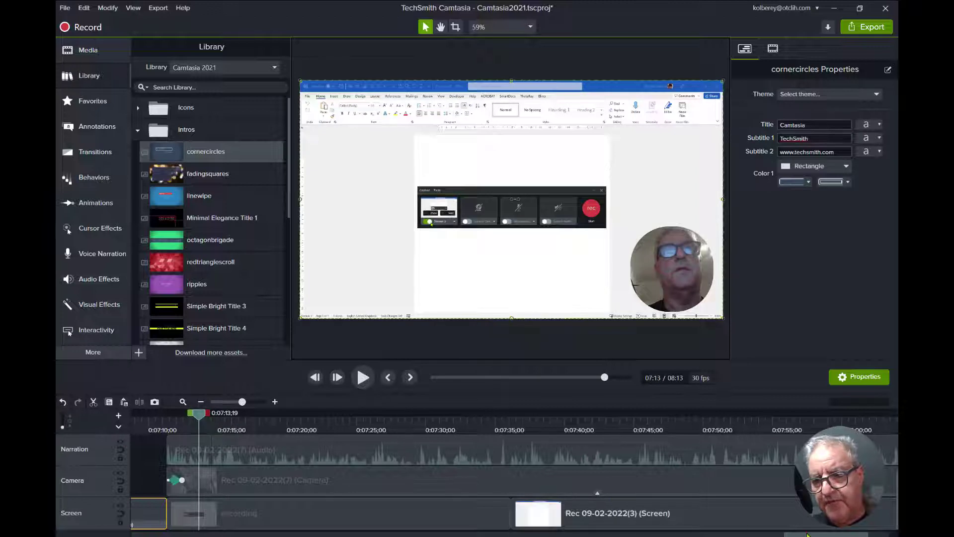
{"action": "left_click_drag", "start_coordinate": [806, 532], "coordinate": [769, 533]}
{"action": "left_click_drag", "start_coordinate": [528, 413], "coordinate": [490, 425]}
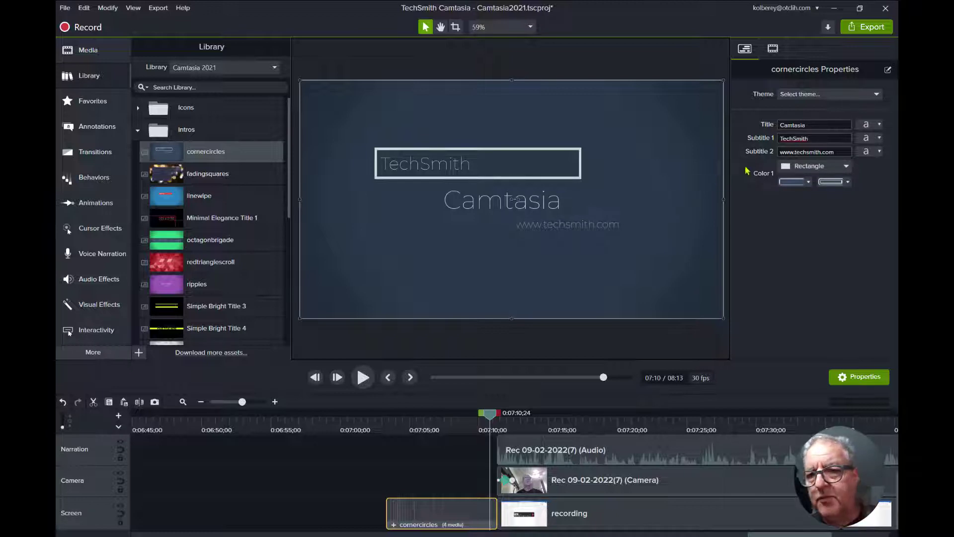
Change the intro's Subtitle 1 to 'Random Latin Text' and its Title to 'In Microsoft Word'.
{"action": "left_click", "coordinate": [803, 137]}
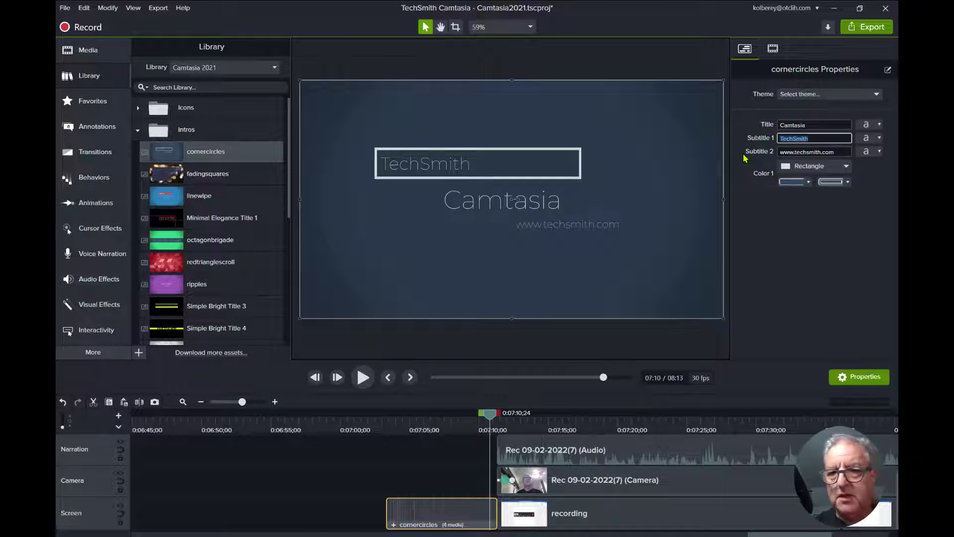
{"action": "type", "text": "Random Lat"}
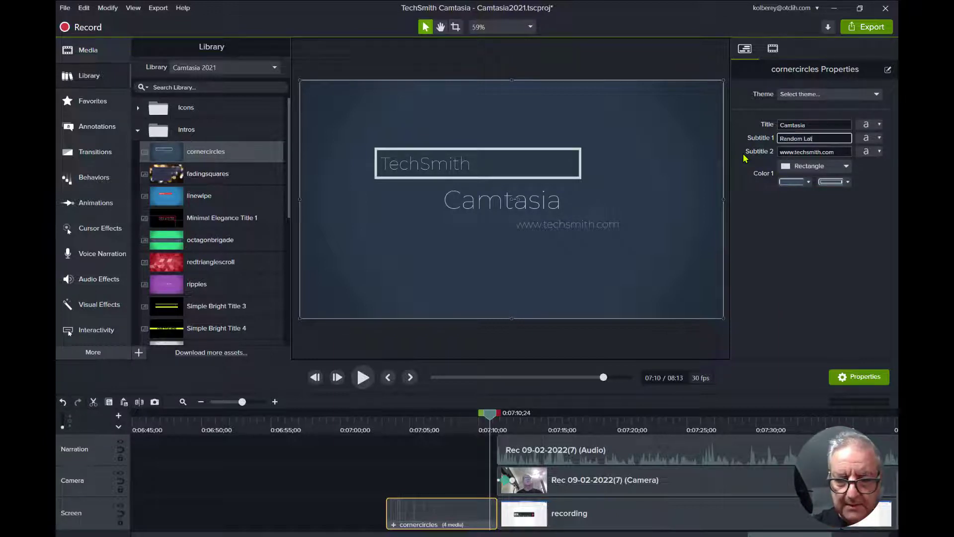
{"action": "type", "text": "in Text"}
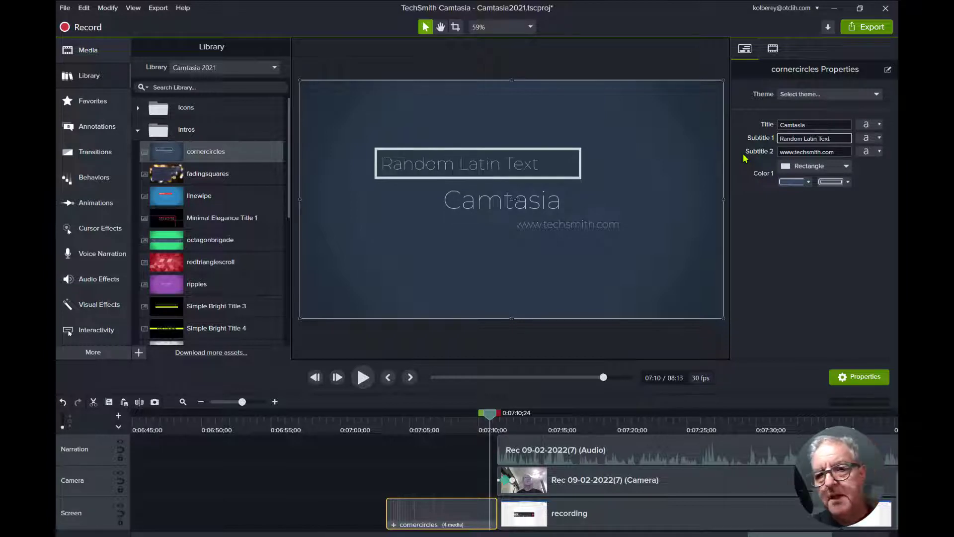
{"action": "left_click", "coordinate": [798, 126]}
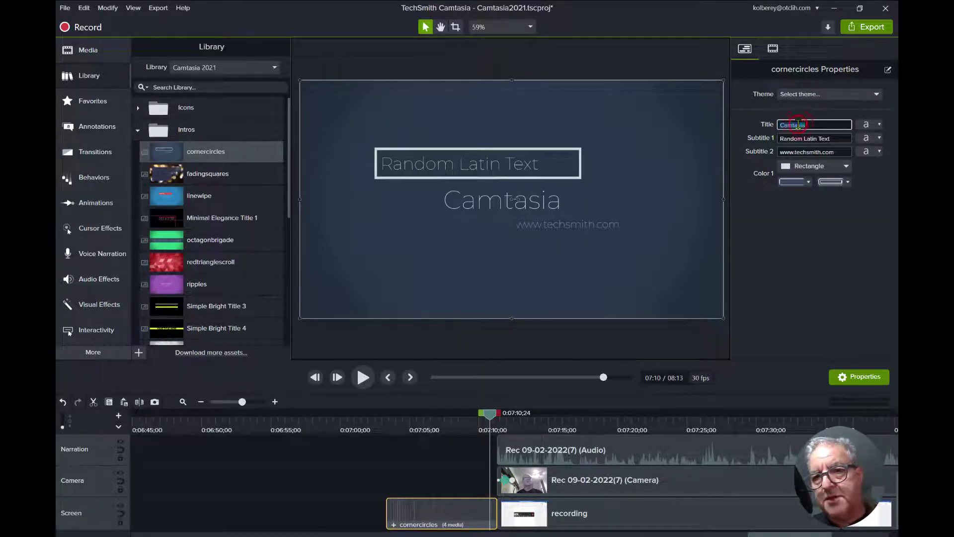
{"action": "type", "text": "In"}
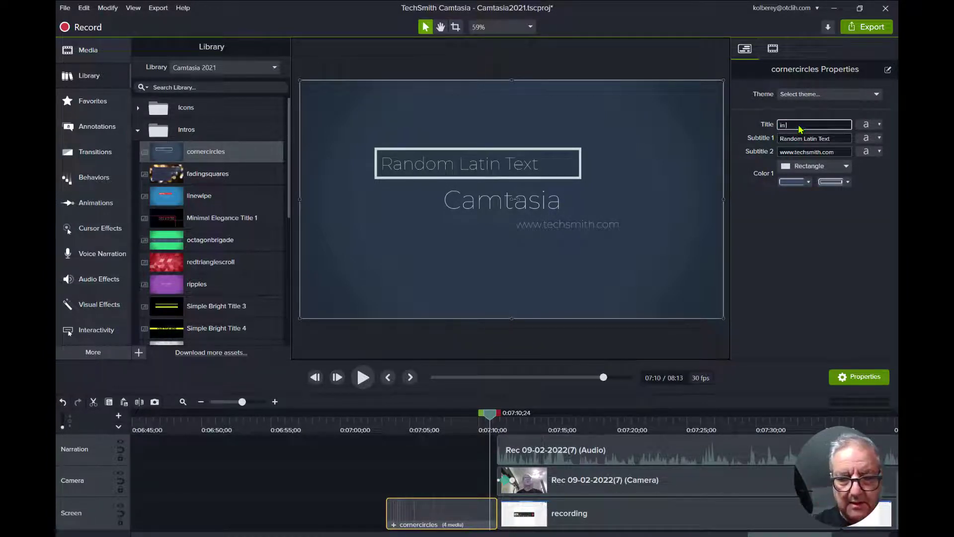
{"action": "type", "text": " Micr"}
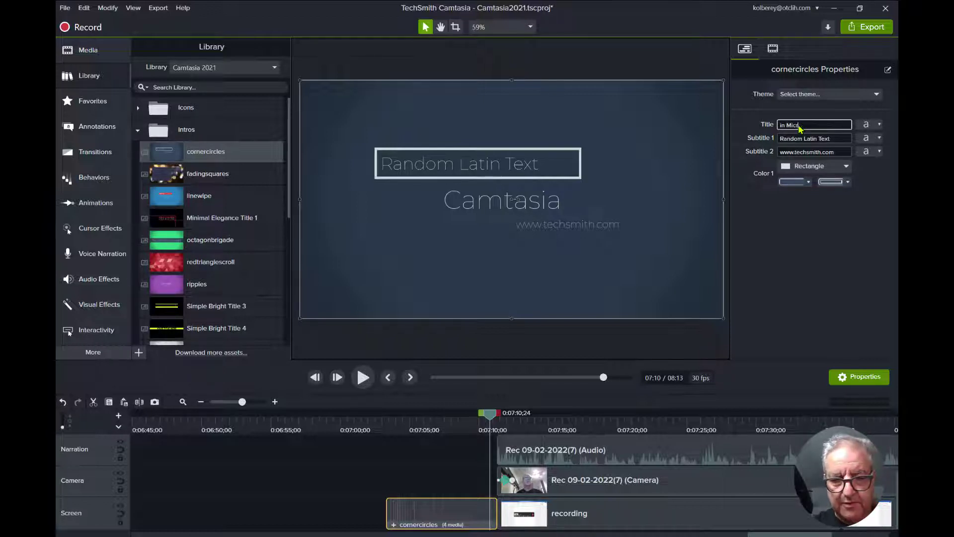
{"action": "type", "text": "osoft Word"}
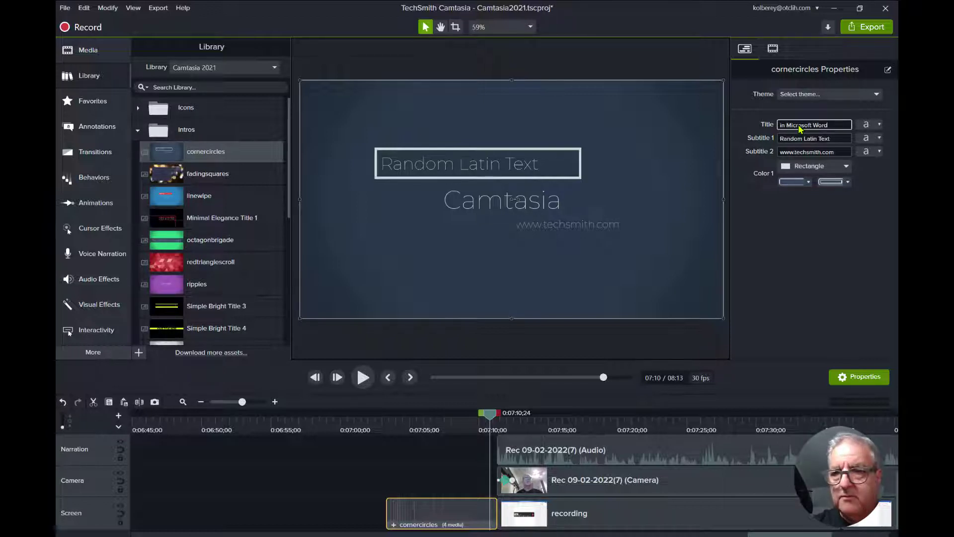
Set Subtitle 2 to 'Training Department', rewind to the intro start, and show Transitions.
{"action": "triple_click", "coordinate": [831, 150]}
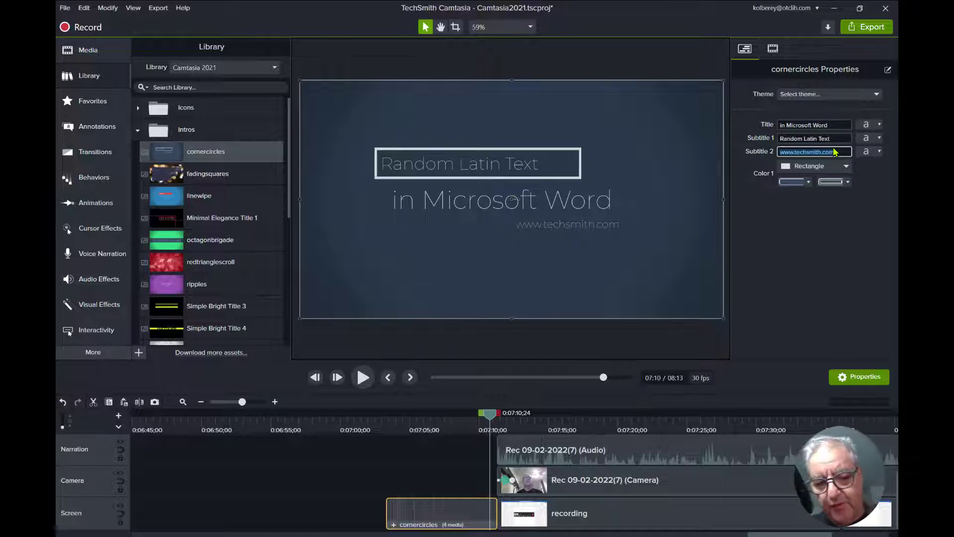
{"action": "type", "text": "Ti"}
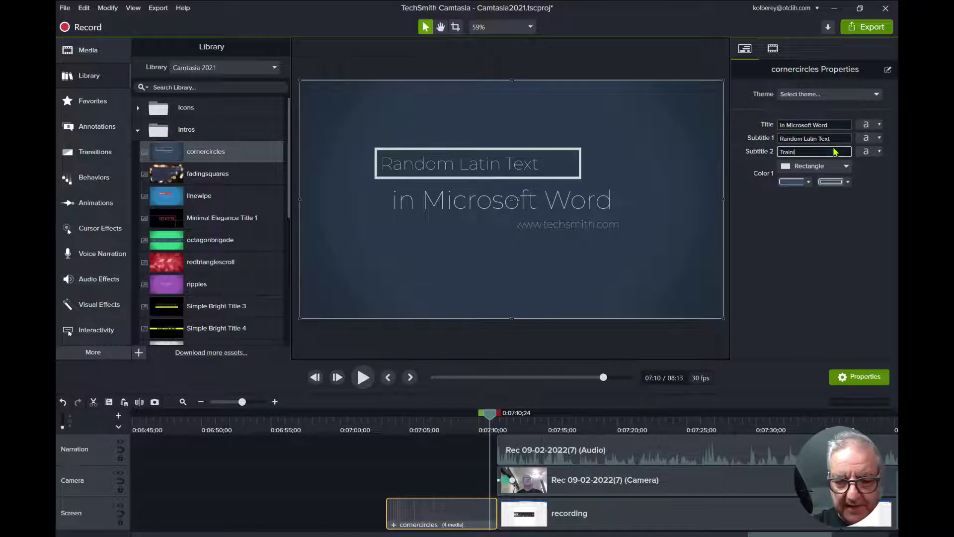
{"action": "type", "text": "aining Department"}
{"action": "left_click_drag", "start_coordinate": [490, 418], "coordinate": [490, 449]}
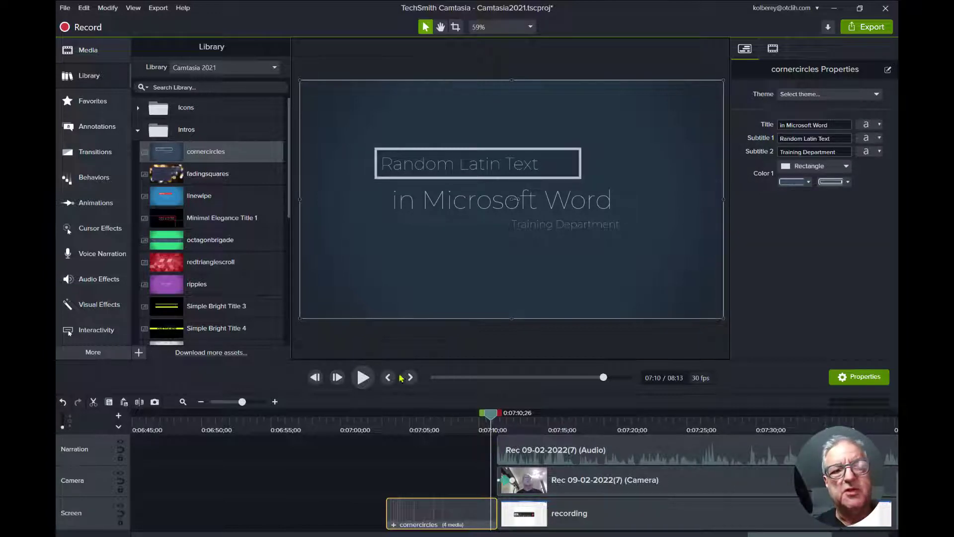
{"action": "left_click", "coordinate": [116, 154]}
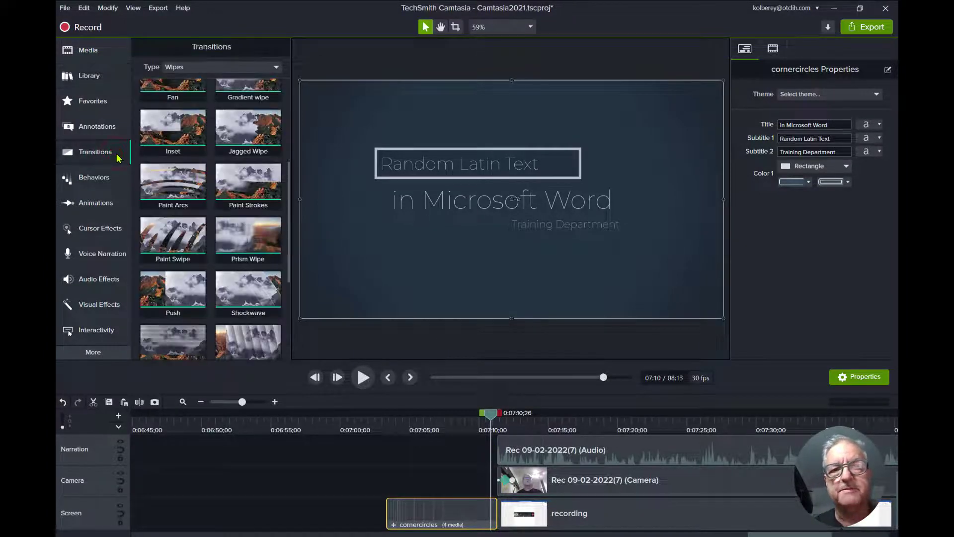
Add a Paint Swipe wipe at the end of the cornercircles intro, then rewind to just before it.
{"action": "left_click", "coordinate": [275, 70]}
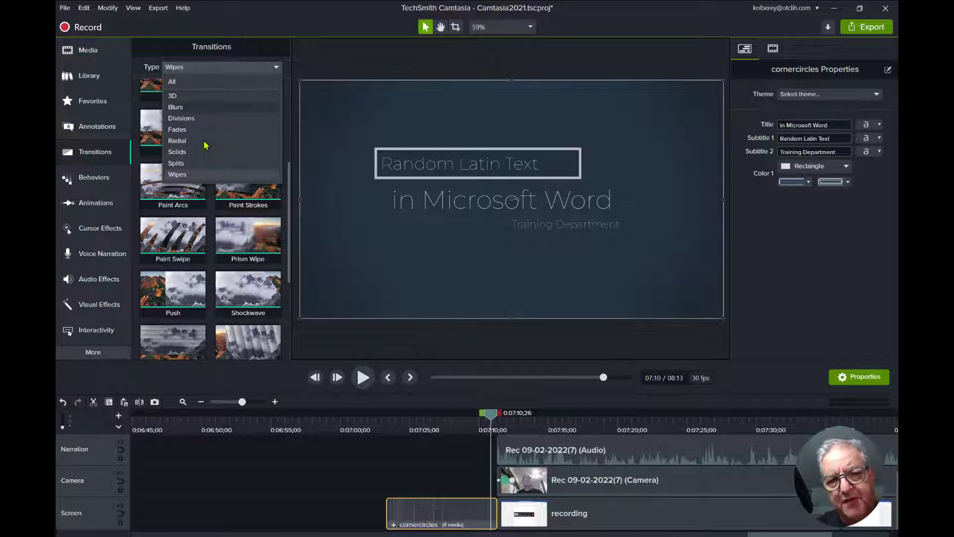
{"action": "left_click", "coordinate": [182, 174]}
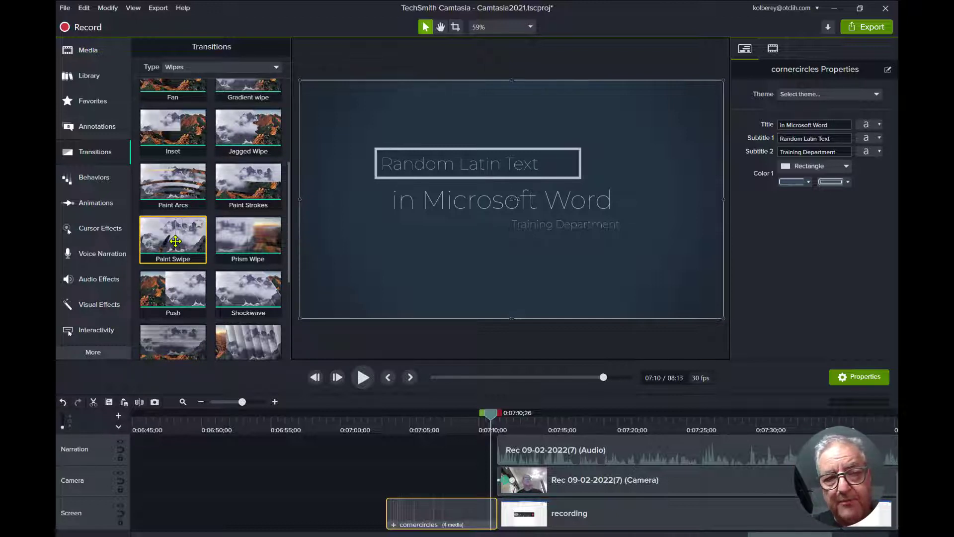
{"action": "mouse_move", "coordinate": [176, 241]}
{"action": "left_mouse_down"}
{"action": "mouse_move", "coordinate": [218, 266]}
{"action": "mouse_move", "coordinate": [360, 425]}
{"action": "mouse_move", "coordinate": [439, 464]}
{"action": "left_mouse_up"}
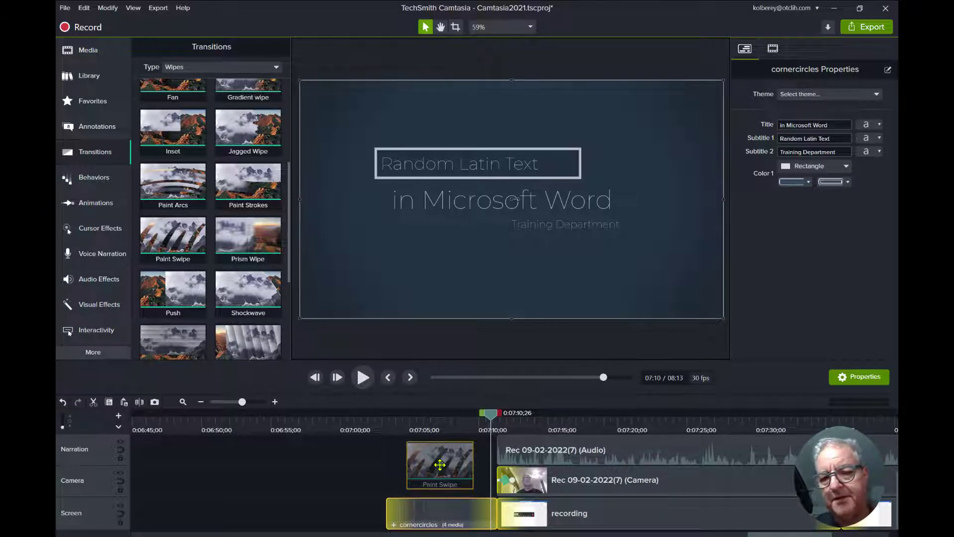
{"action": "mouse_move", "coordinate": [439, 464]}
{"action": "left_mouse_down"}
{"action": "mouse_move", "coordinate": [454, 505]}
{"action": "mouse_move", "coordinate": [479, 505]}
{"action": "left_mouse_up"}
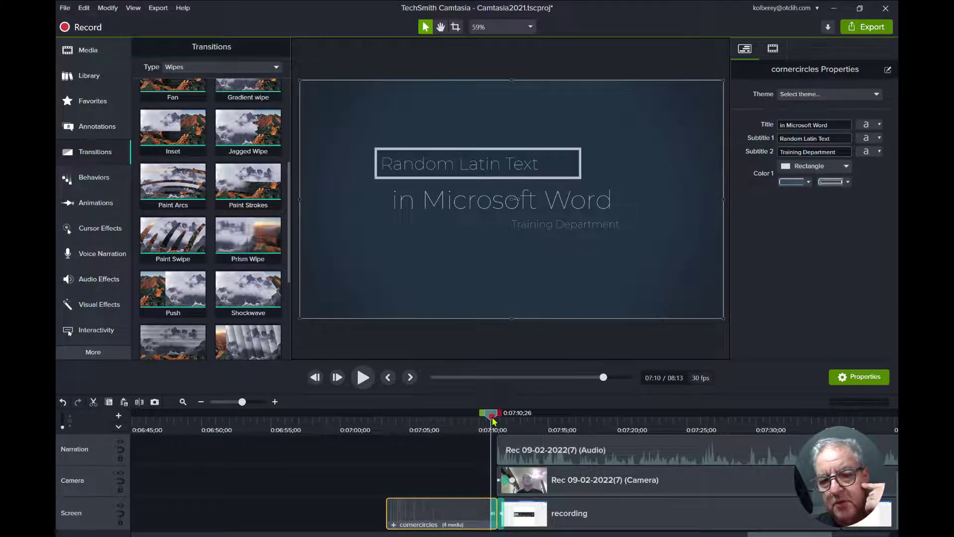
{"action": "left_click_drag", "start_coordinate": [490, 413], "coordinate": [368, 420]}
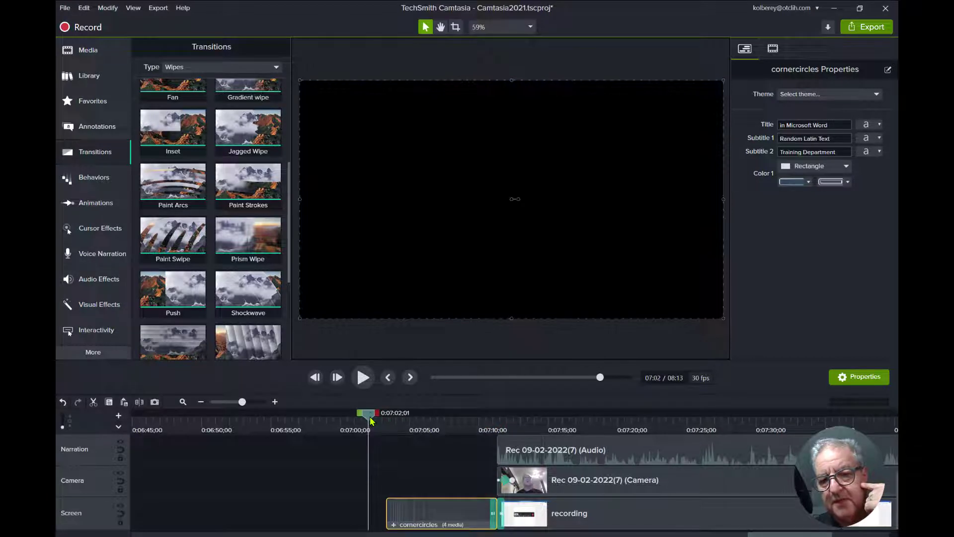
Preview the intro's wipe into the Word recording, pause, and show the Audio Effects collection.
{"action": "left_click", "coordinate": [363, 377]}
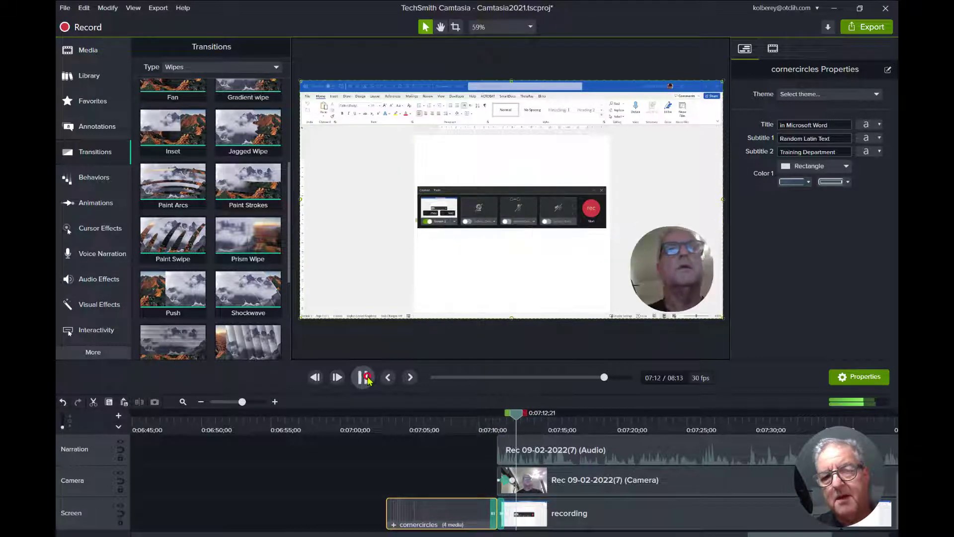
{"action": "left_click", "coordinate": [363, 377]}
{"action": "scroll", "coordinate": [417, 455], "scroll_direction": "up", "scroll_amount": 2}
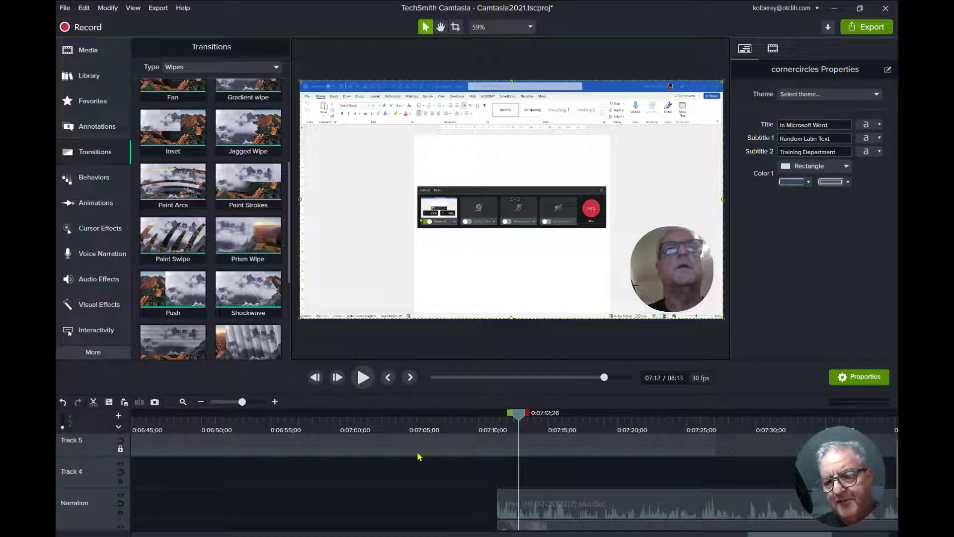
{"action": "scroll", "coordinate": [461, 443], "scroll_direction": "down", "scroll_amount": 2}
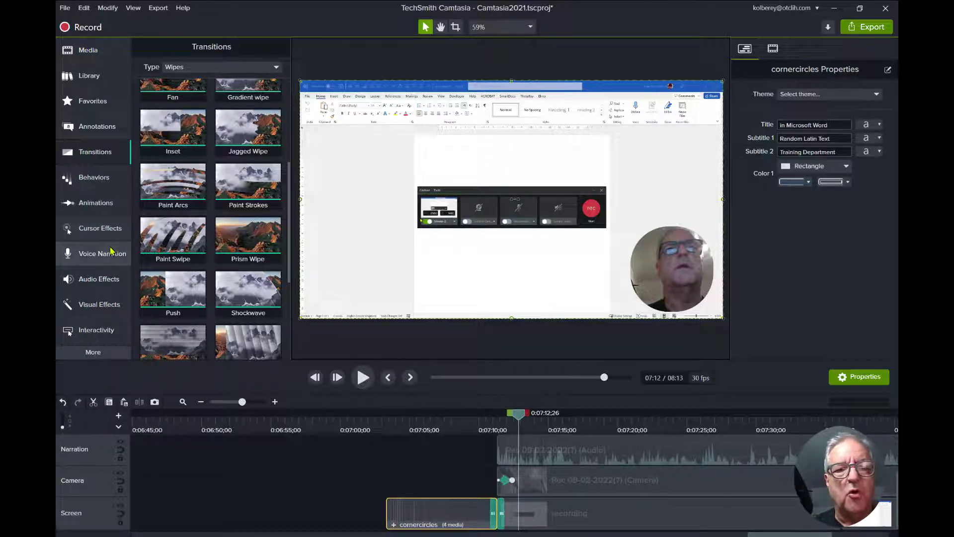
{"action": "left_click", "coordinate": [110, 279]}
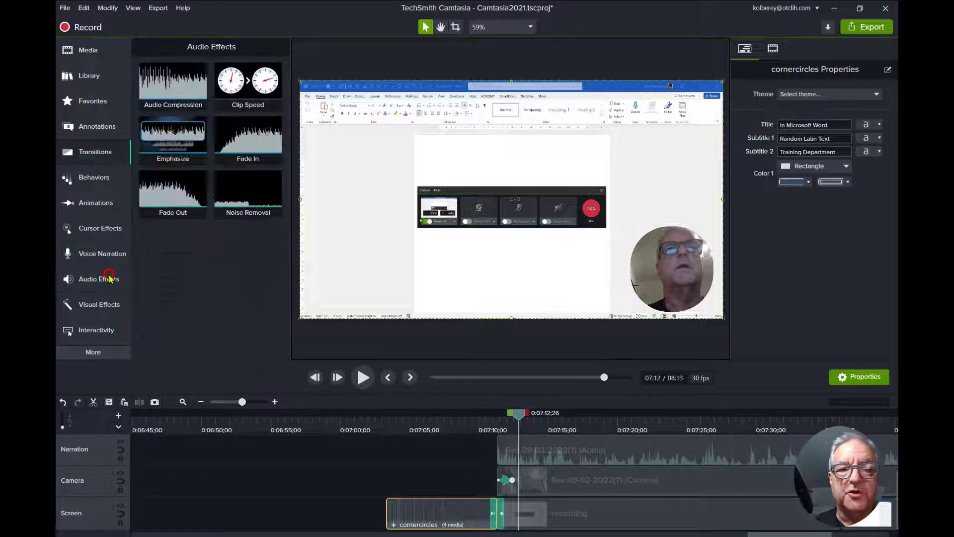
Apply Emphasize at 94% to the narration clip and play it back to check.
{"action": "left_click", "coordinate": [173, 143]}
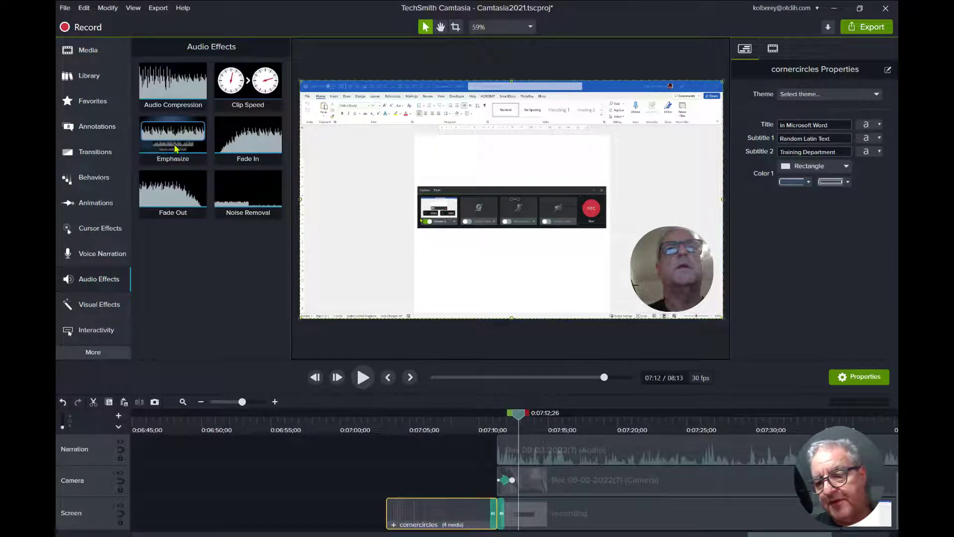
{"action": "left_click_drag", "start_coordinate": [175, 142], "coordinate": [535, 450]}
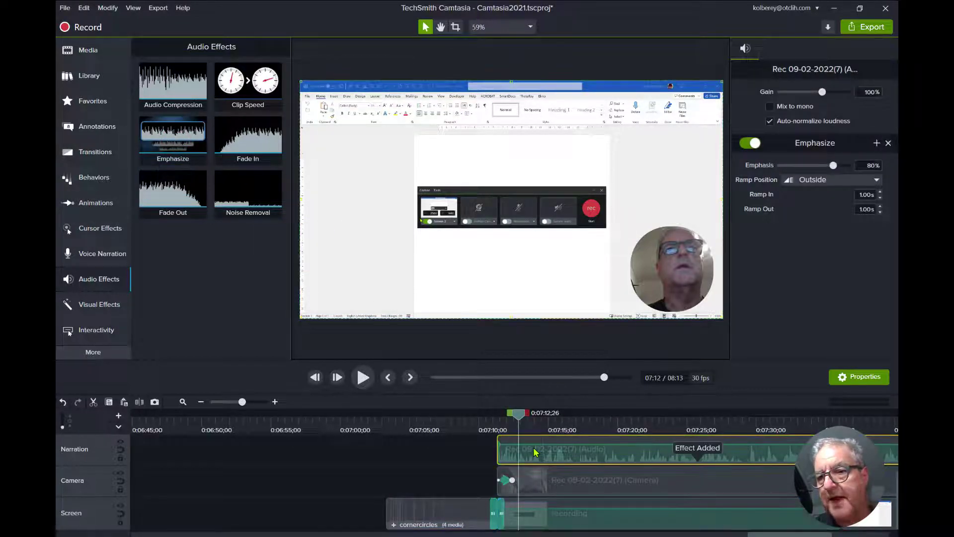
{"action": "left_click", "coordinate": [845, 167]}
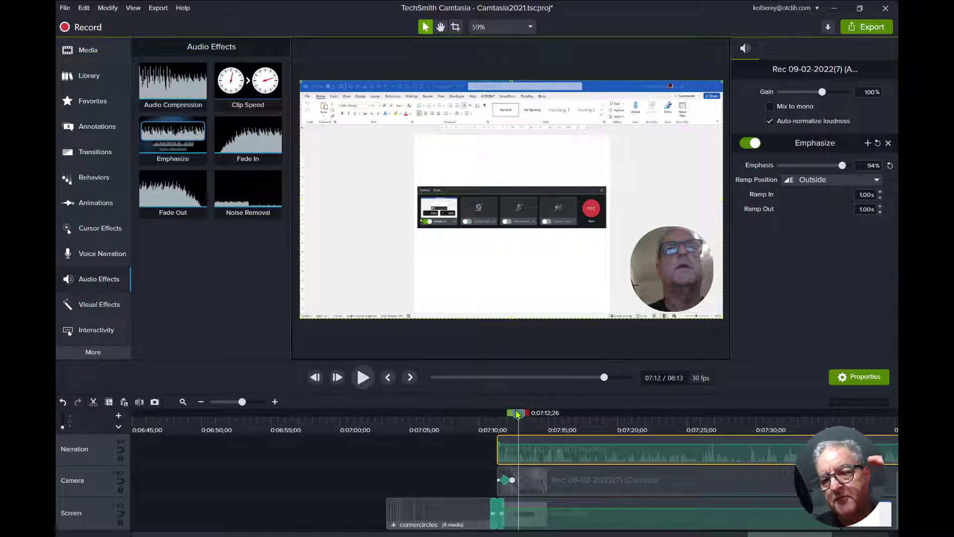
{"action": "left_click_drag", "start_coordinate": [517, 414], "coordinate": [438, 416]}
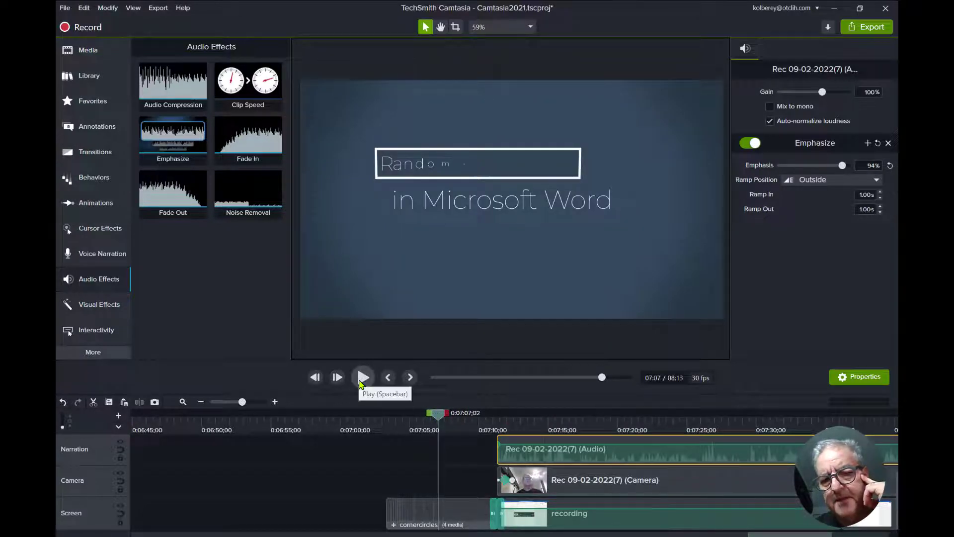
{"action": "left_click", "coordinate": [360, 382]}
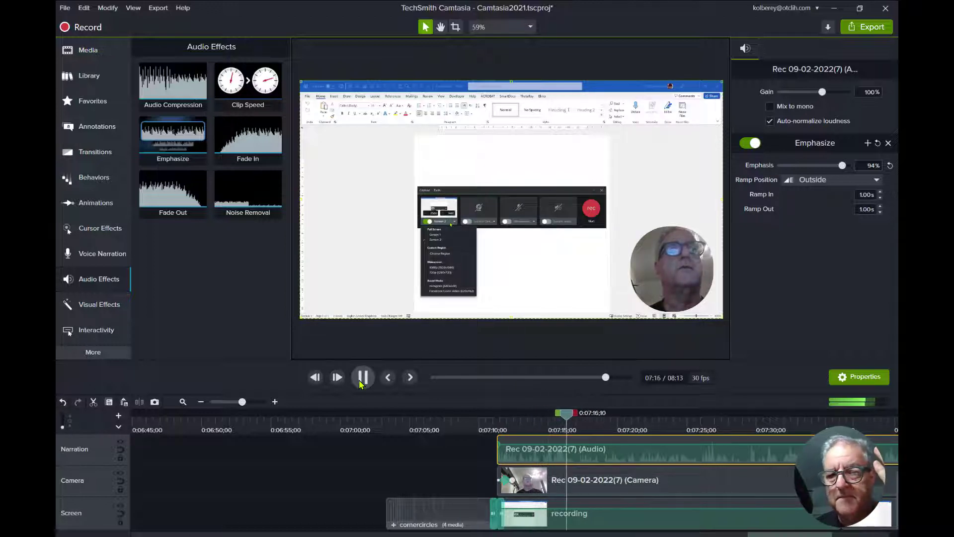
{"action": "left_click", "coordinate": [361, 378]}
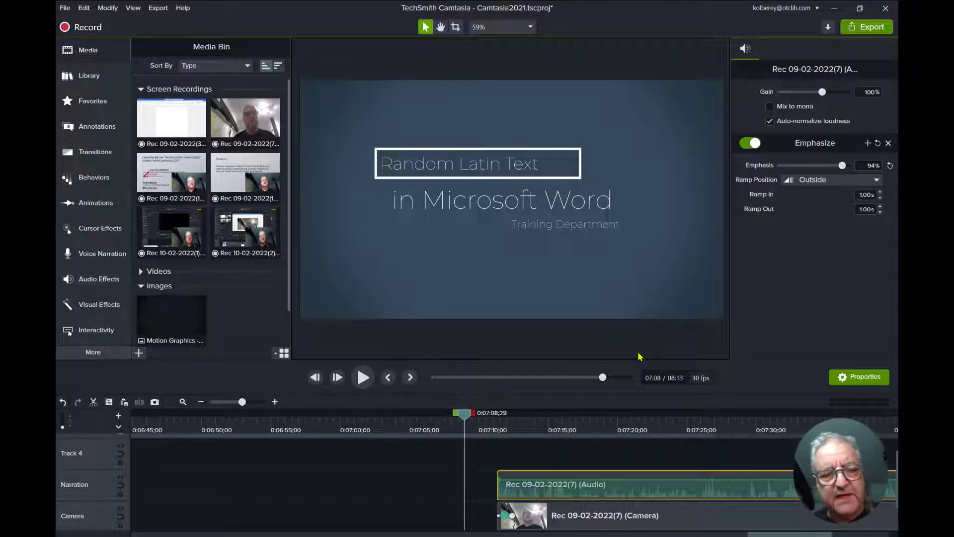
Drag the asimpleway music from Library > Music Tracks onto a new Track 4.
{"action": "left_click", "coordinate": [110, 78]}
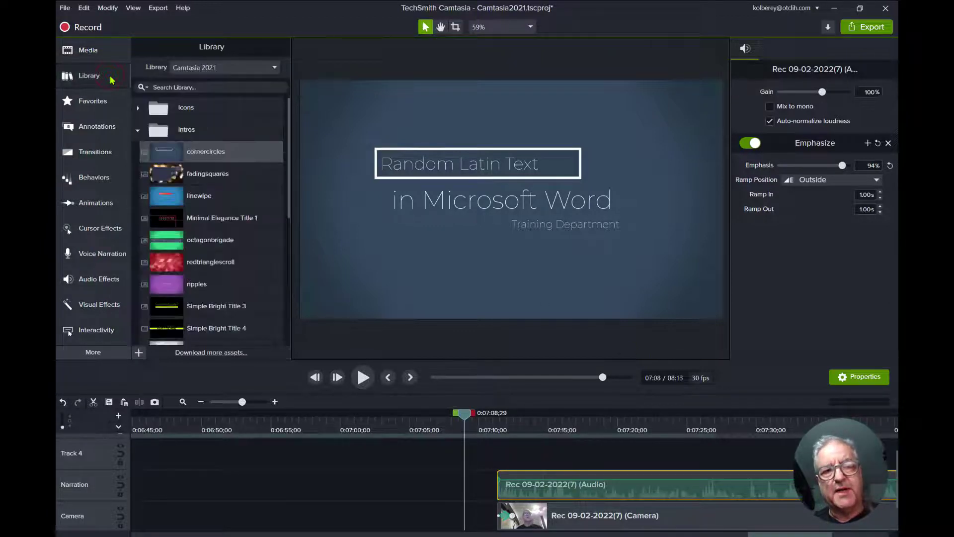
{"action": "left_click", "coordinate": [138, 129]}
{"action": "left_click", "coordinate": [139, 197]}
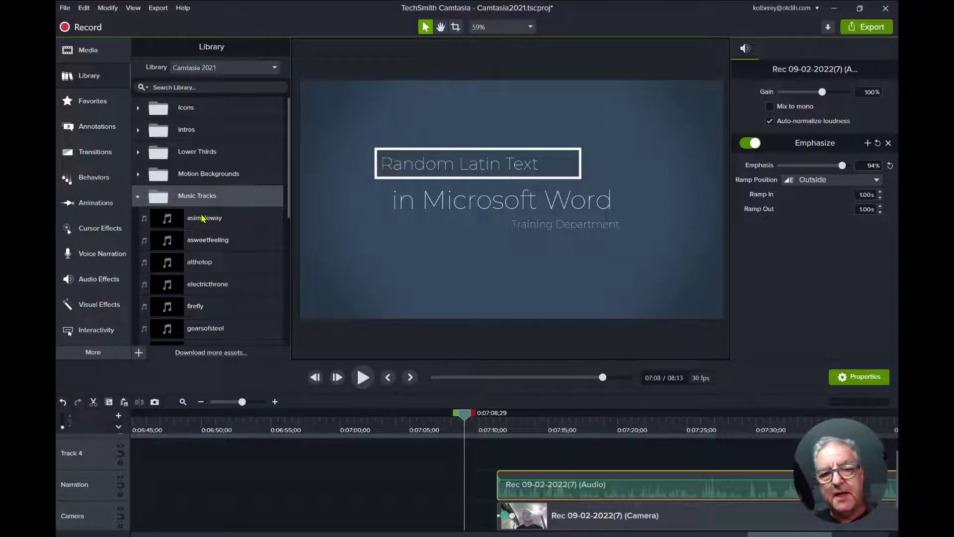
{"action": "left_click", "coordinate": [202, 218]}
{"action": "left_click_drag", "start_coordinate": [202, 218], "coordinate": [485, 460]}
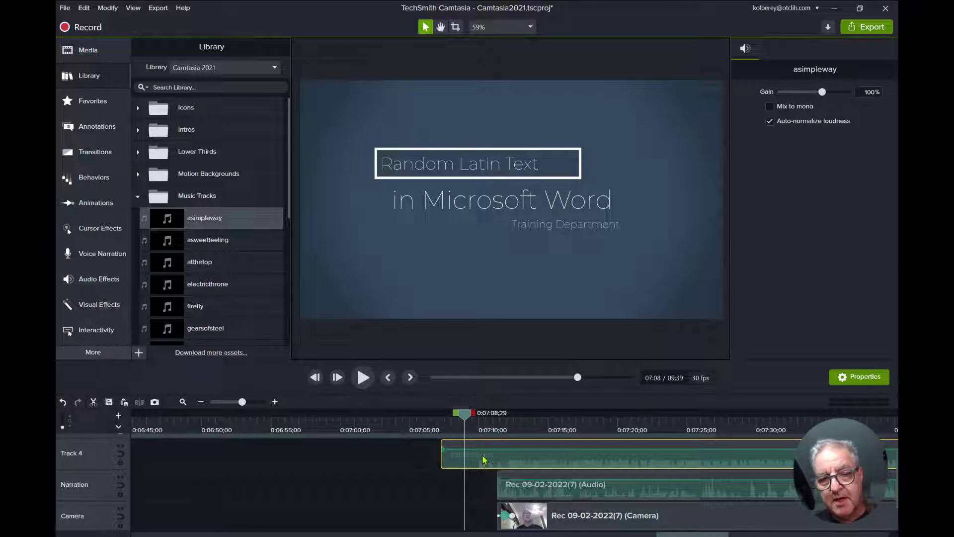
{"action": "scroll", "coordinate": [484, 459], "scroll_direction": "up", "scroll_amount": 1}
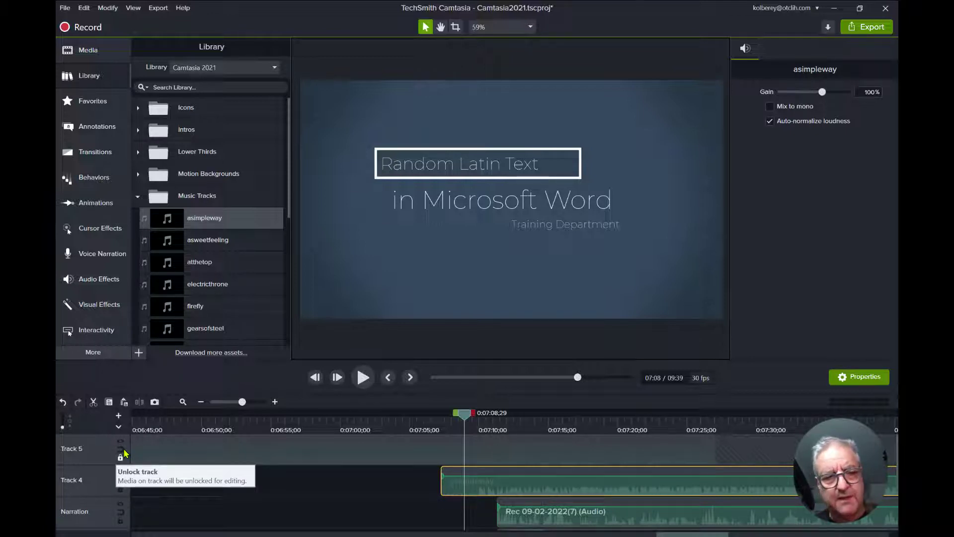
Rename the empty Track 5 to 'BG Music' and mark a range from 0:07:08;29 to 0:07:10;27.
{"action": "double_click", "coordinate": [70, 447]}
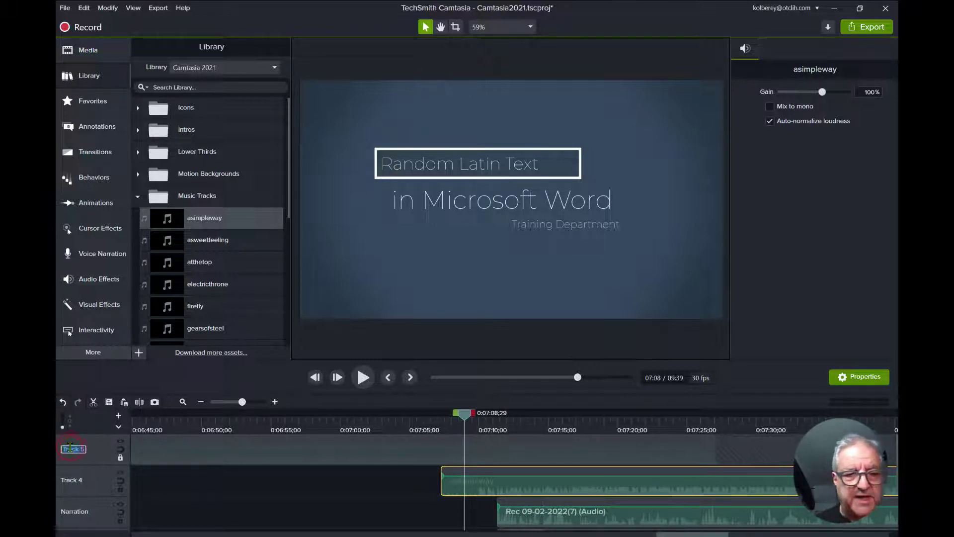
{"action": "type", "text": "Ba"}
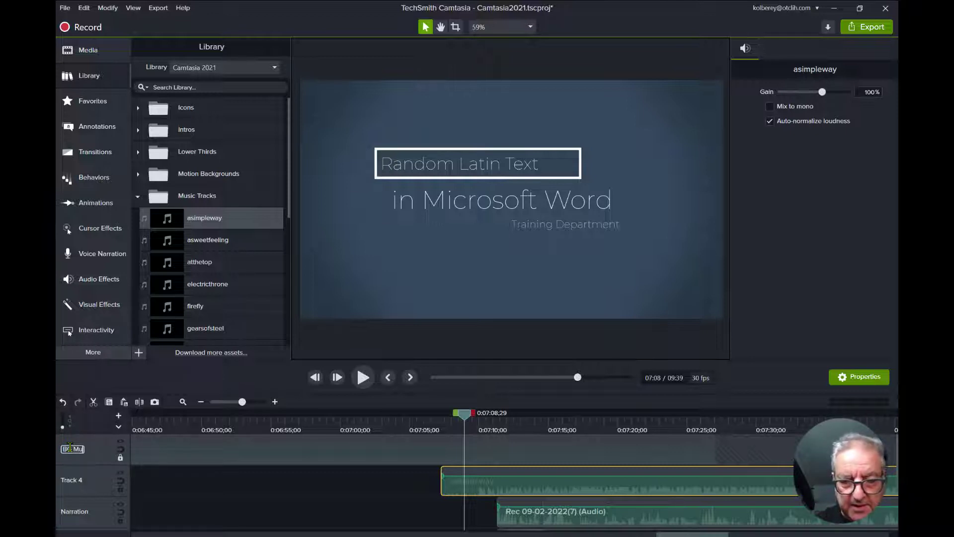
{"action": "key", "text": "Return"}
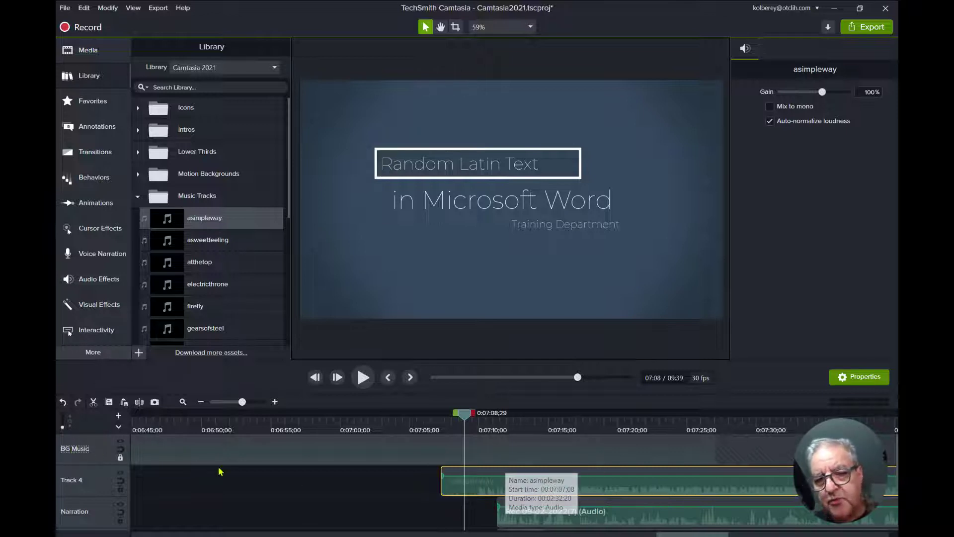
{"action": "scroll", "coordinate": [535, 509], "scroll_direction": "down", "scroll_amount": 3}
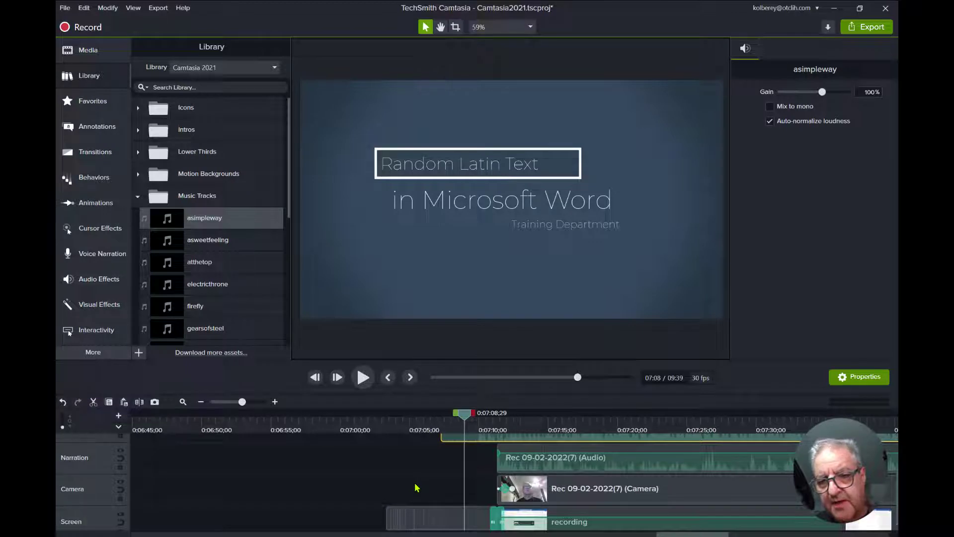
{"action": "scroll", "coordinate": [416, 488], "scroll_direction": "up", "scroll_amount": 2}
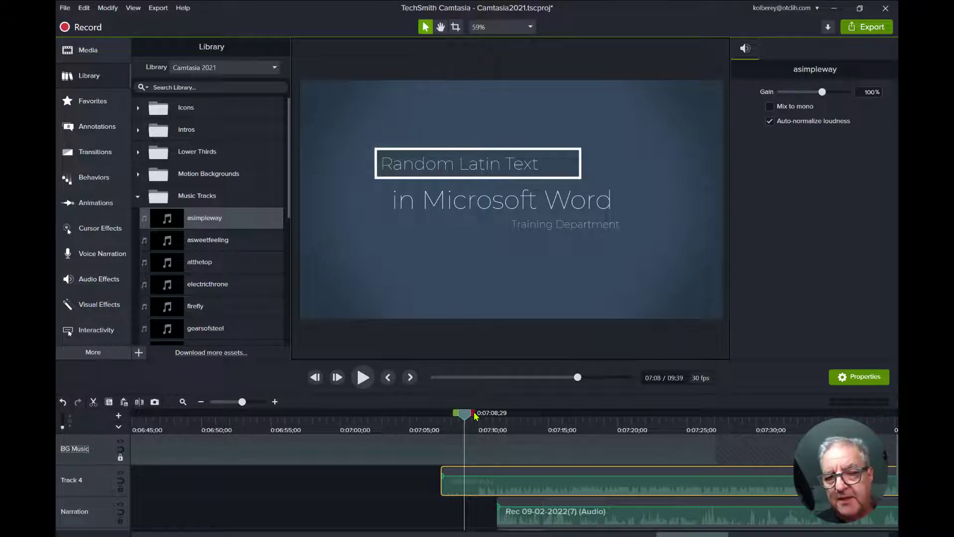
{"action": "left_click_drag", "start_coordinate": [474, 412], "coordinate": [501, 420]}
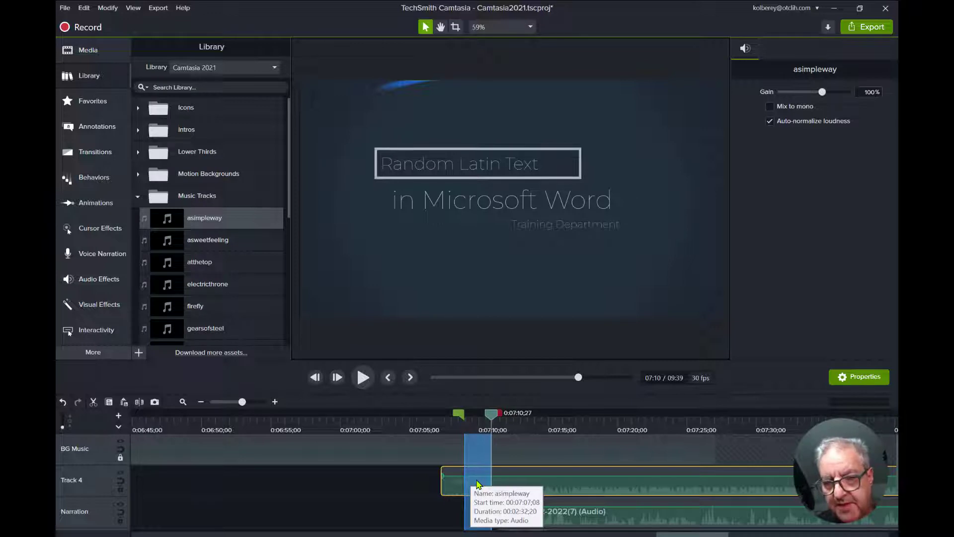
Lock the Screen track and delete the extra asimpleway clip from Track 4.
{"action": "scroll", "coordinate": [477, 484], "scroll_direction": "down", "scroll_amount": 1}
{"action": "scroll", "coordinate": [477, 484], "scroll_direction": "down", "scroll_amount": 1}
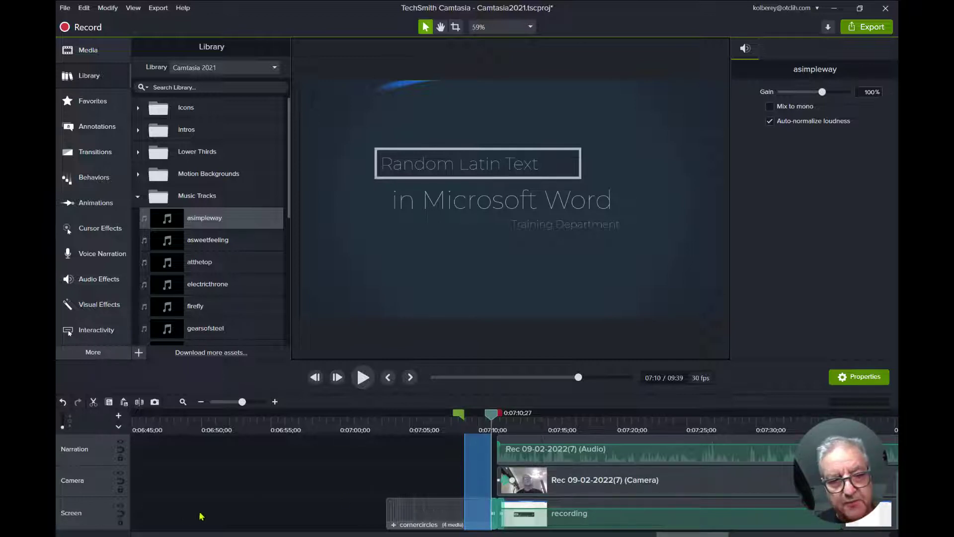
{"action": "left_click", "coordinate": [120, 522]}
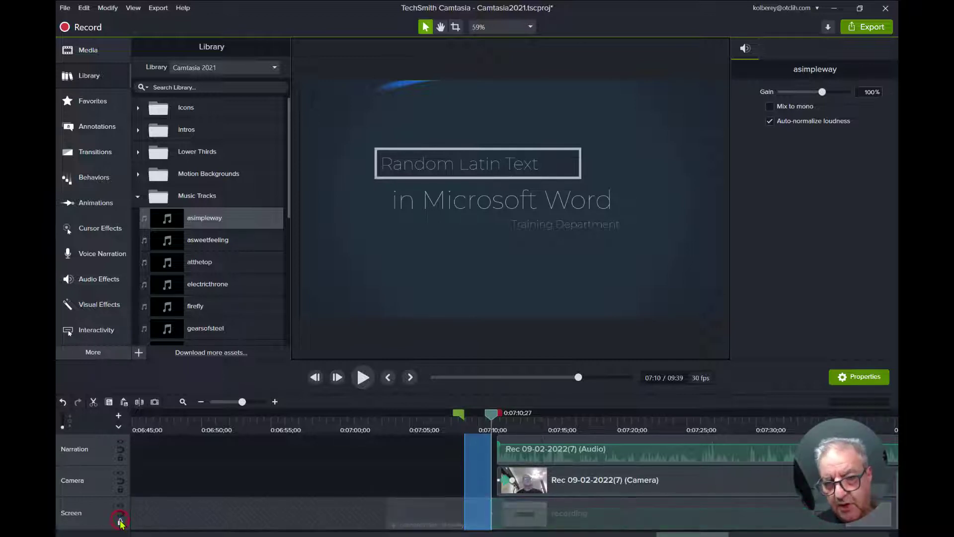
{"action": "scroll", "coordinate": [352, 506], "scroll_direction": "up", "scroll_amount": 3}
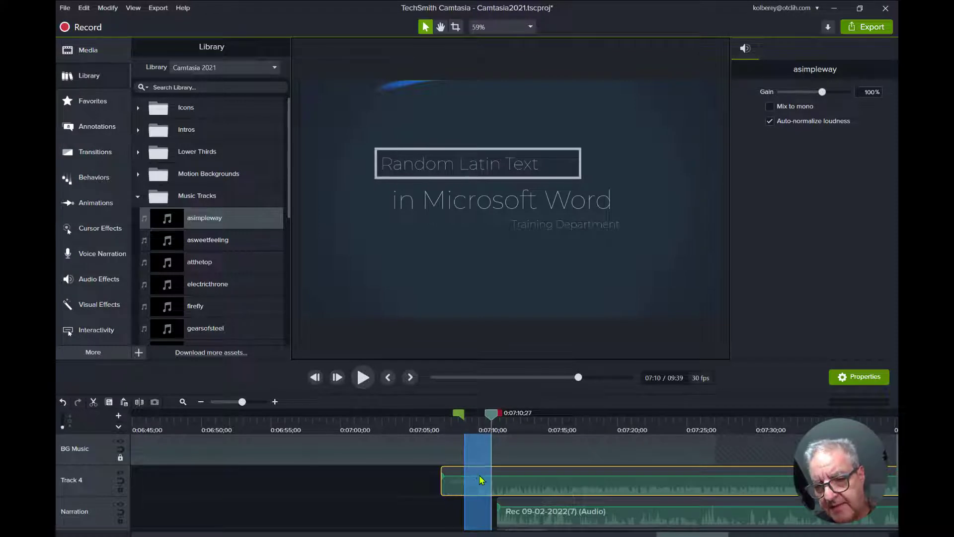
{"action": "scroll", "coordinate": [161, 520], "scroll_direction": "down", "scroll_amount": 3}
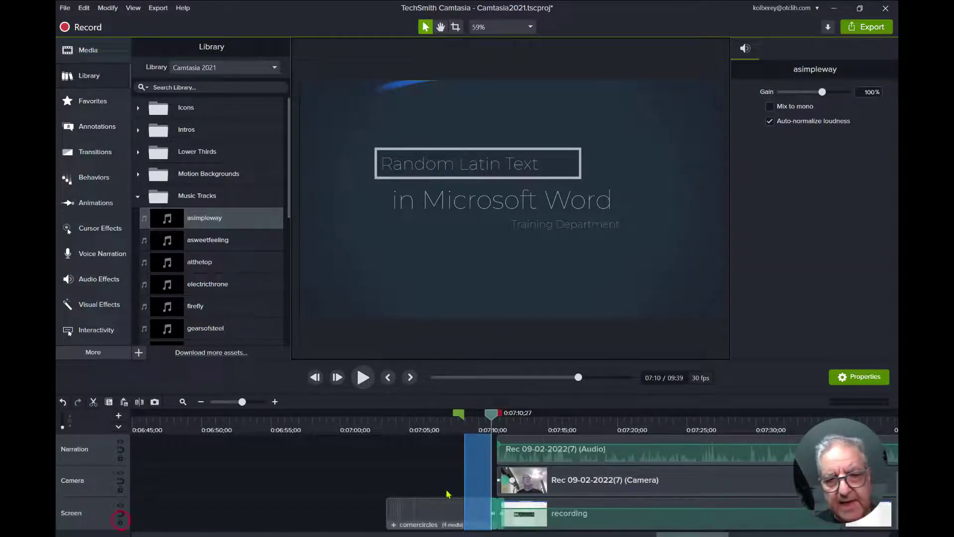
{"action": "scroll", "coordinate": [518, 485], "scroll_direction": "up", "scroll_amount": 3}
{"action": "key", "text": "Delete"}
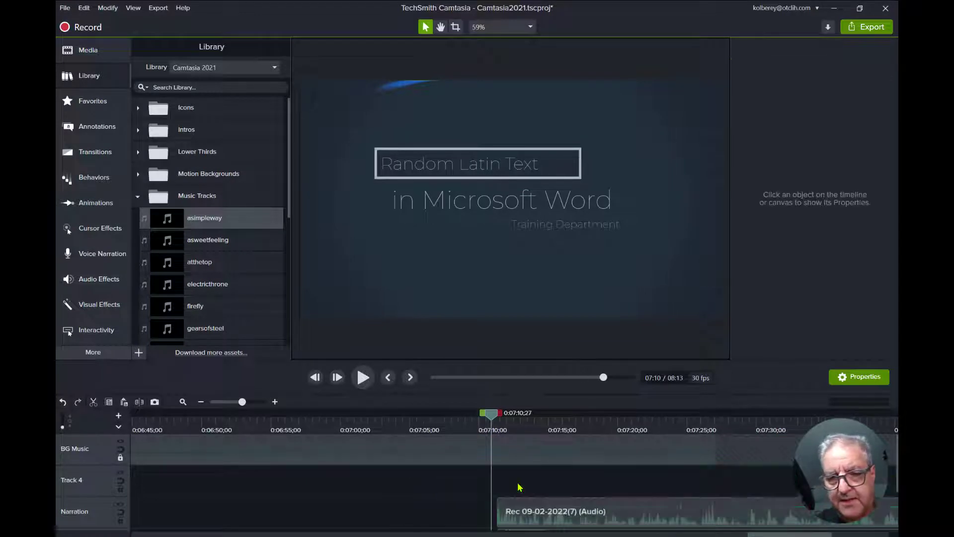
Unlock the BG Music track and scrub the preview to about 0:07:26 in the Word recording.
{"action": "left_click", "coordinate": [120, 458]}
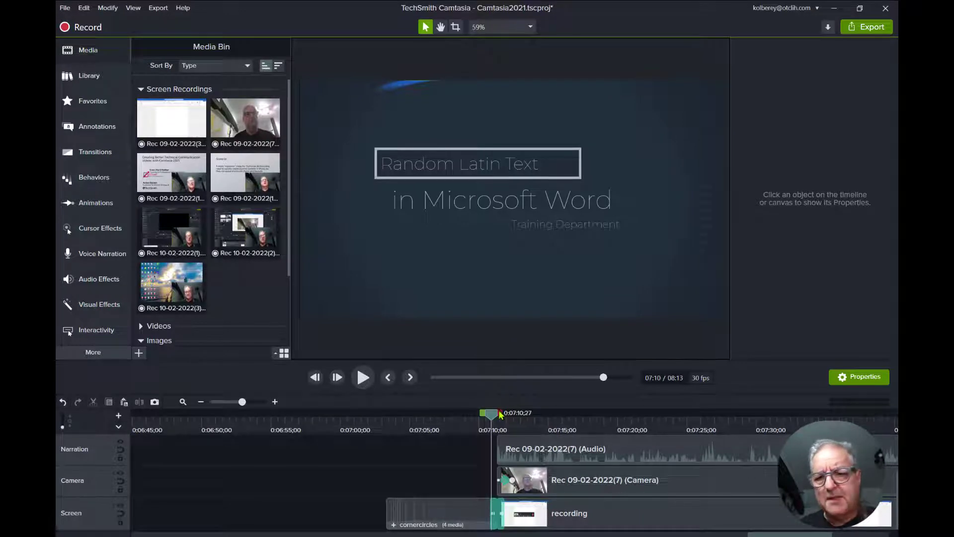
{"action": "left_click_drag", "start_coordinate": [494, 416], "coordinate": [709, 428]}
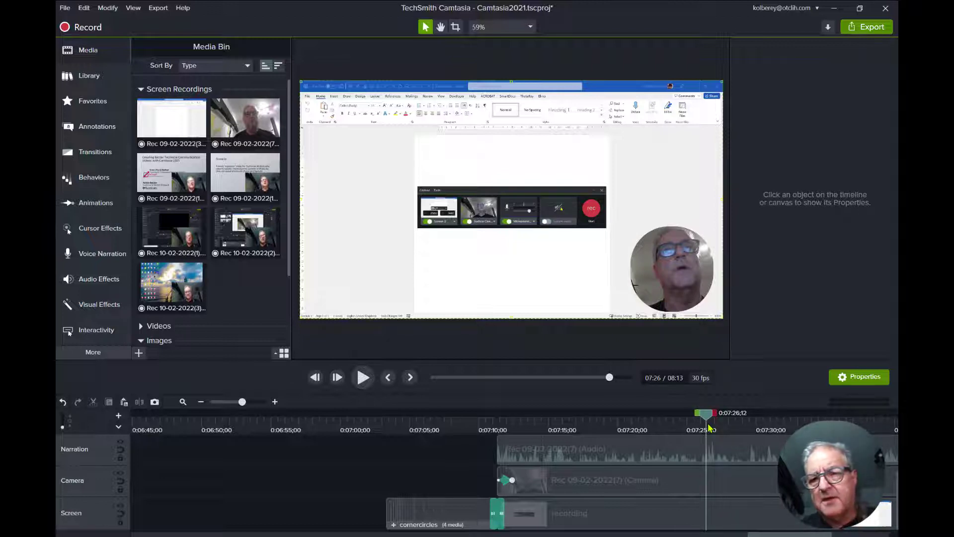
{"action": "left_click_drag", "start_coordinate": [171, 119], "coordinate": [93, 132]}
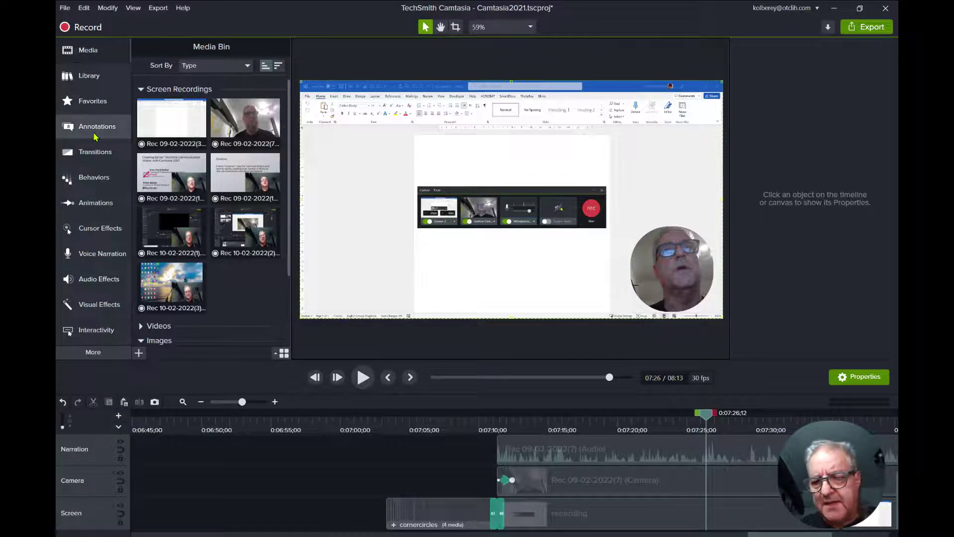
Place a red speech-bubble callout on the video and change its text to 'Record'.
{"action": "left_click", "coordinate": [95, 137]}
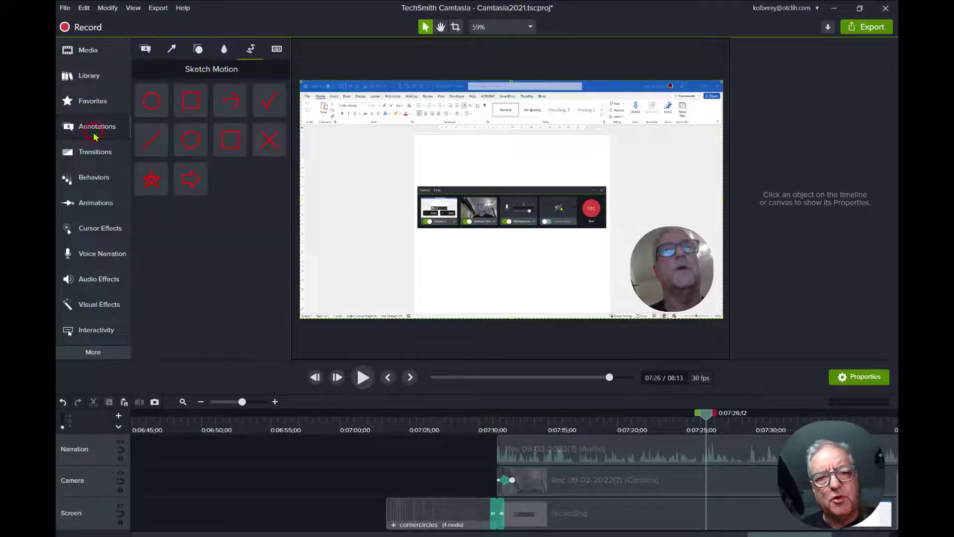
{"action": "left_click", "coordinate": [145, 49]}
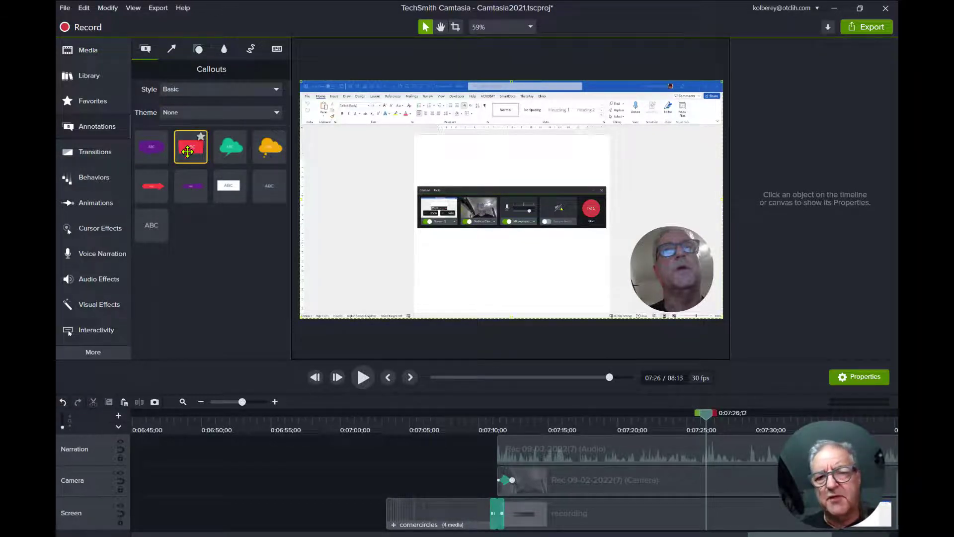
{"action": "mouse_move", "coordinate": [187, 152]}
{"action": "left_mouse_down"}
{"action": "mouse_move", "coordinate": [341, 170]}
{"action": "mouse_move", "coordinate": [621, 170]}
{"action": "mouse_move", "coordinate": [614, 161]}
{"action": "left_mouse_up"}
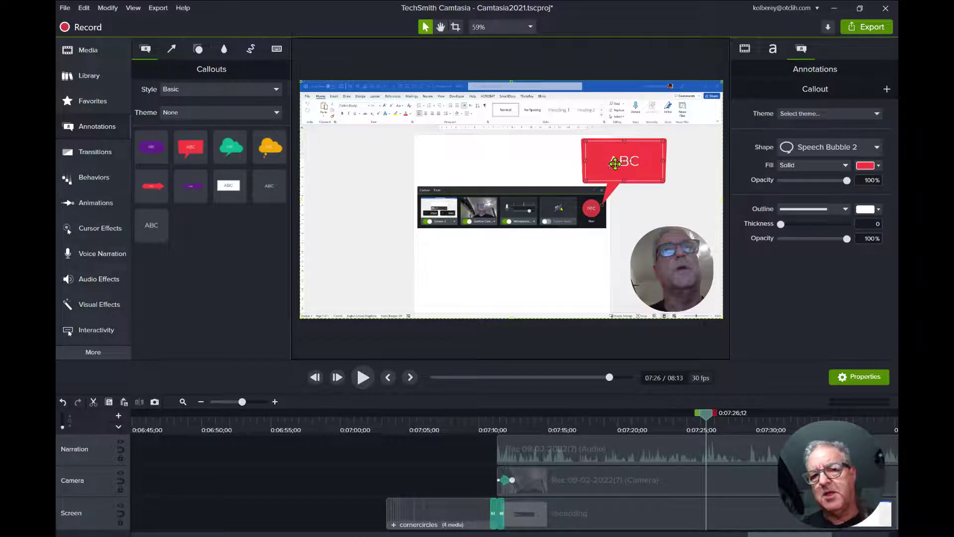
{"action": "double_click", "coordinate": [615, 171]}
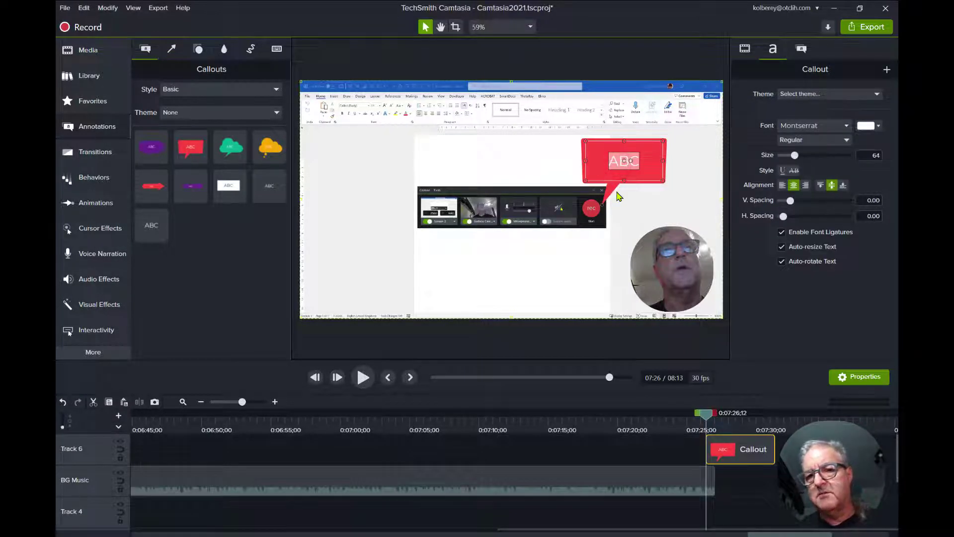
{"action": "type", "text": "Record"}
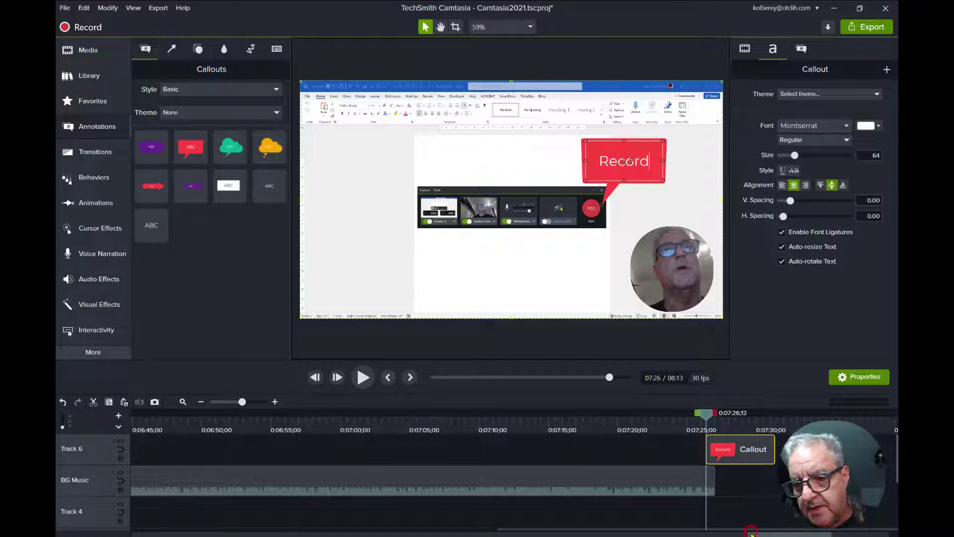
Move the callout to Track 4, trim it to start at 0:07:25;04, and set text size 84.
{"action": "mouse_move", "coordinate": [752, 467]}
{"action": "left_mouse_down"}
{"action": "mouse_move", "coordinate": [750, 516]}
{"action": "mouse_move", "coordinate": [750, 442]}
{"action": "mouse_move", "coordinate": [750, 462]}
{"action": "left_mouse_up"}
{"action": "left_click_drag", "start_coordinate": [703, 419], "coordinate": [723, 421]}
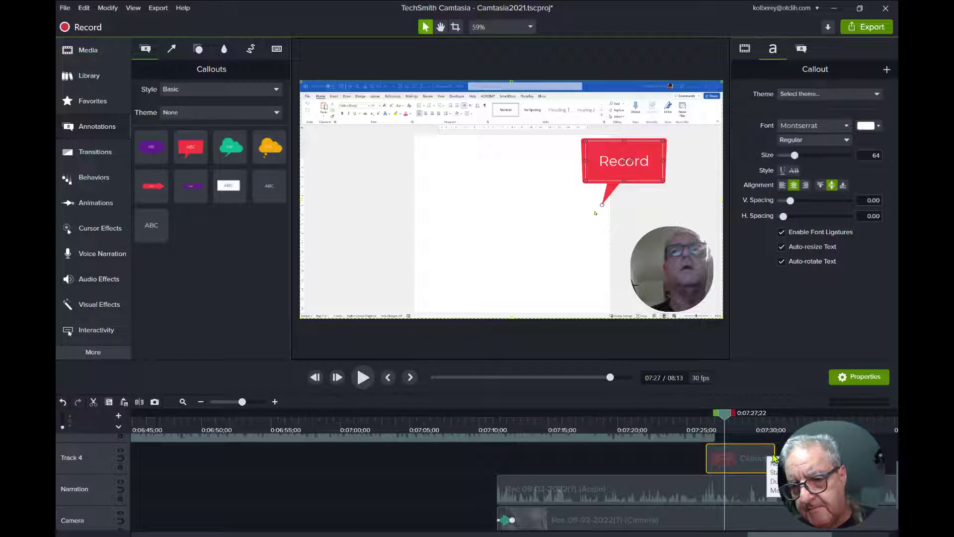
{"action": "left_click_drag", "start_coordinate": [770, 452], "coordinate": [724, 455]}
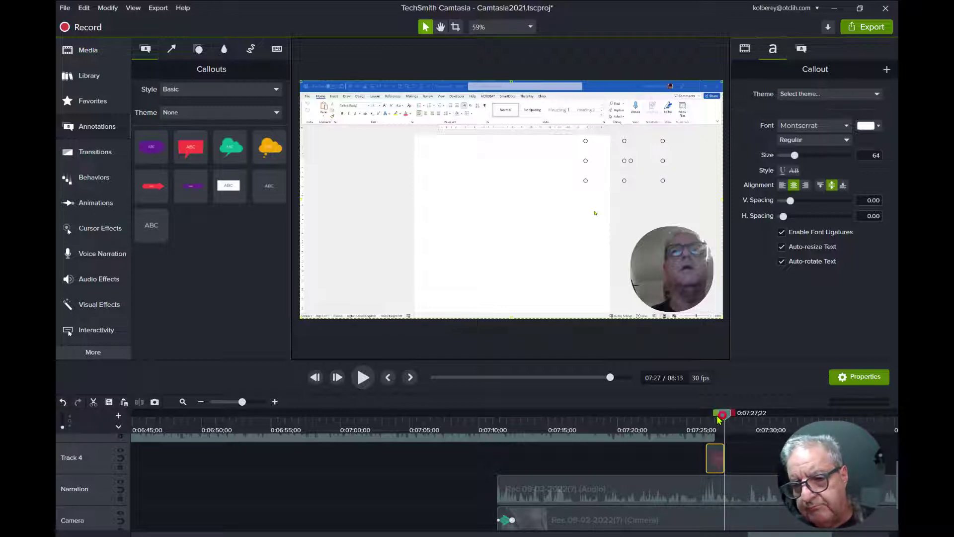
{"action": "left_click_drag", "start_coordinate": [723, 415], "coordinate": [691, 422]}
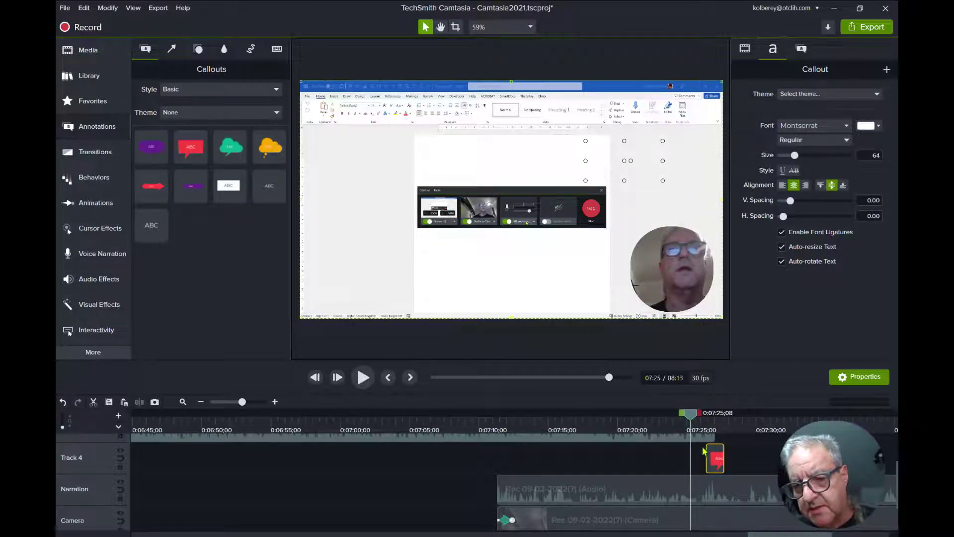
{"action": "left_click_drag", "start_coordinate": [706, 455], "coordinate": [690, 454]}
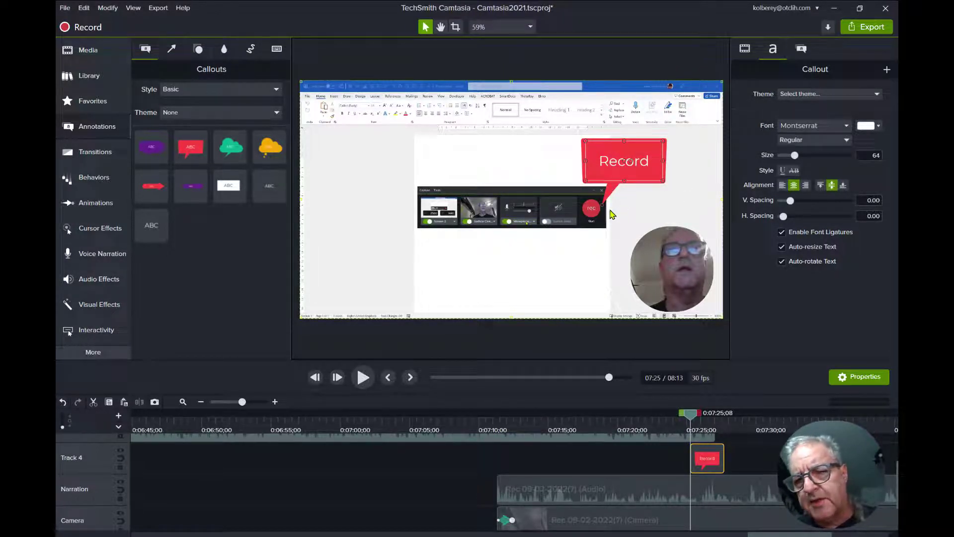
{"action": "key", "text": "ctrl+1"}
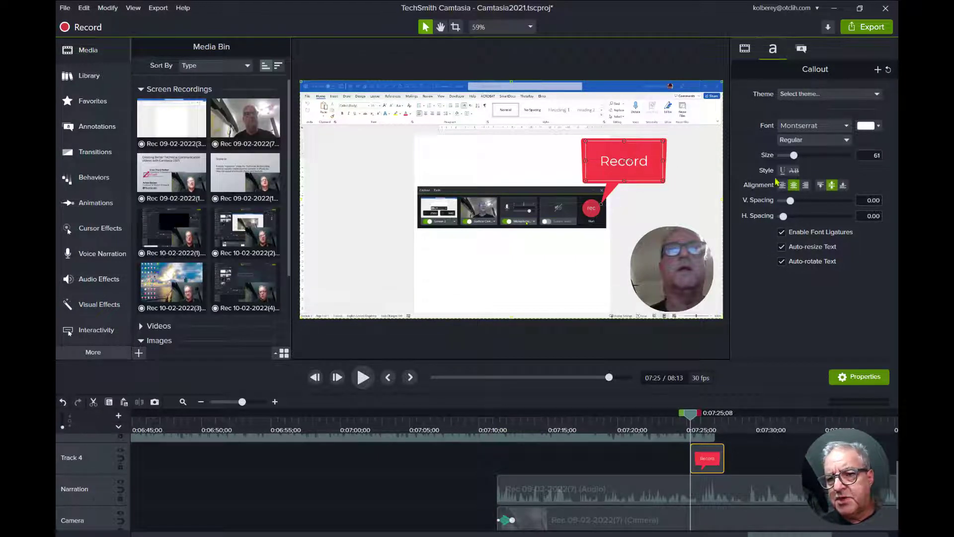
{"action": "left_click_drag", "start_coordinate": [794, 155], "coordinate": [802, 159]}
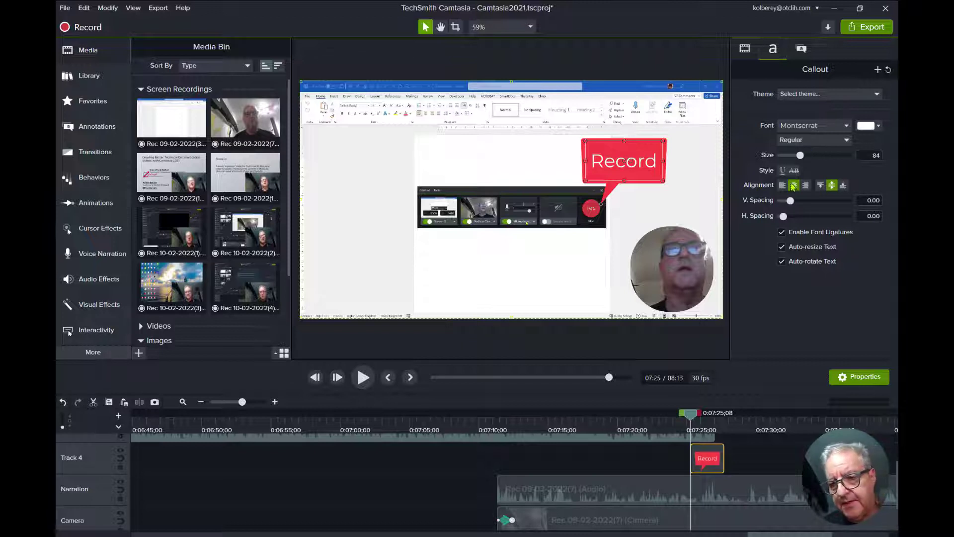
{"action": "mouse_move", "coordinate": [690, 413]}
{"action": "left_mouse_down"}
{"action": "mouse_move", "coordinate": [584, 419]}
{"action": "mouse_move", "coordinate": [729, 420]}
{"action": "mouse_move", "coordinate": [687, 420]}
{"action": "mouse_move", "coordinate": [726, 419]}
{"action": "mouse_move", "coordinate": [696, 422]}
{"action": "left_mouse_up"}
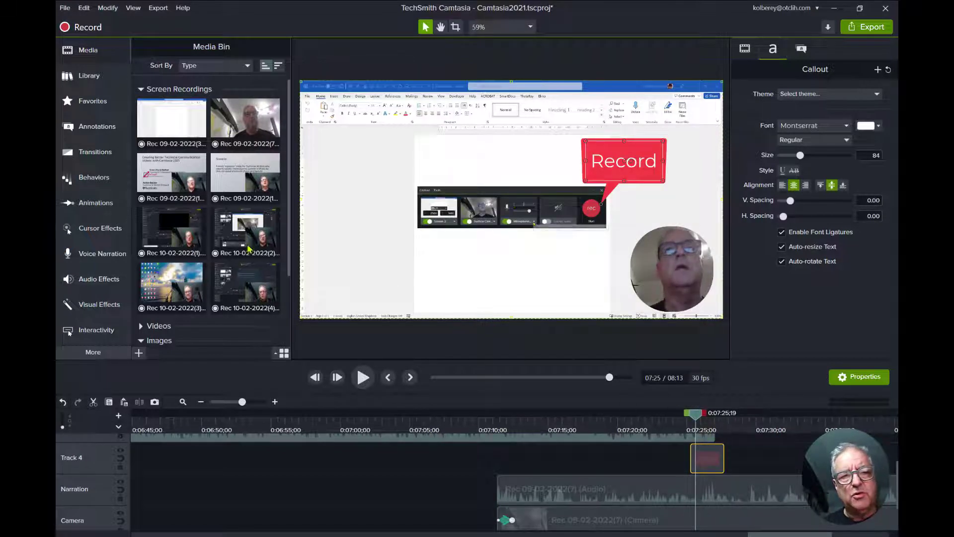
Add a Fade behavior to the Record callout, keeping Fade In with Linear movement at 83% speed.
{"action": "left_click", "coordinate": [83, 178]}
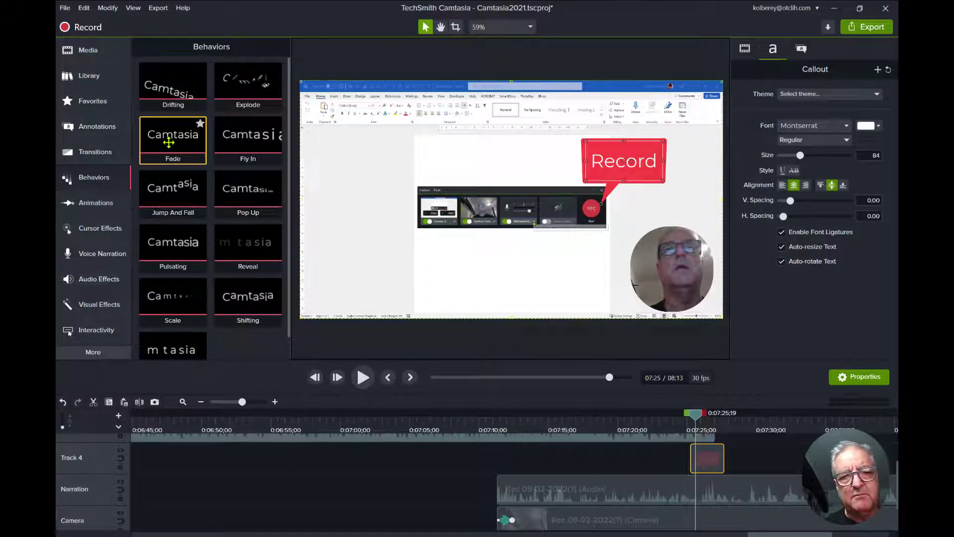
{"action": "left_click_drag", "start_coordinate": [168, 142], "coordinate": [701, 457]}
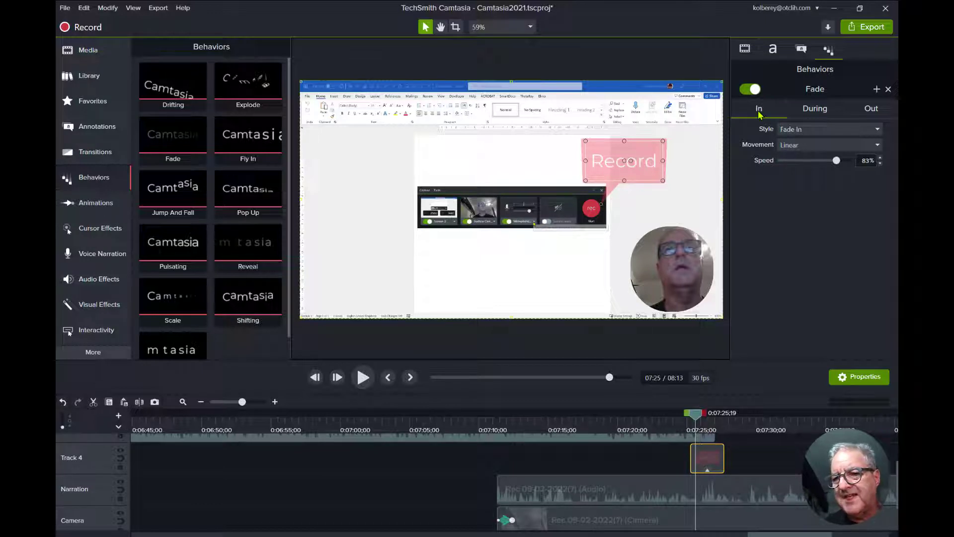
{"action": "left_click", "coordinate": [806, 111]}
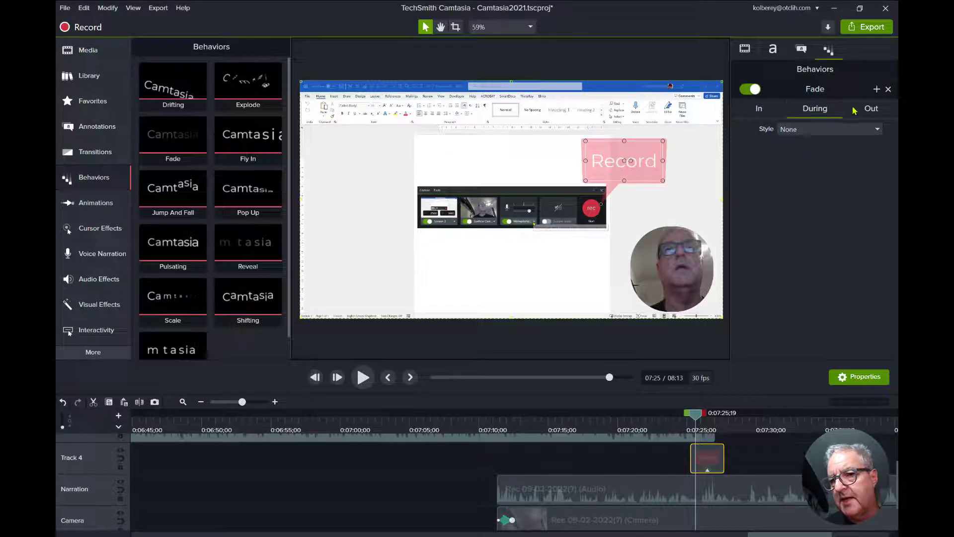
{"action": "left_click", "coordinate": [870, 109]}
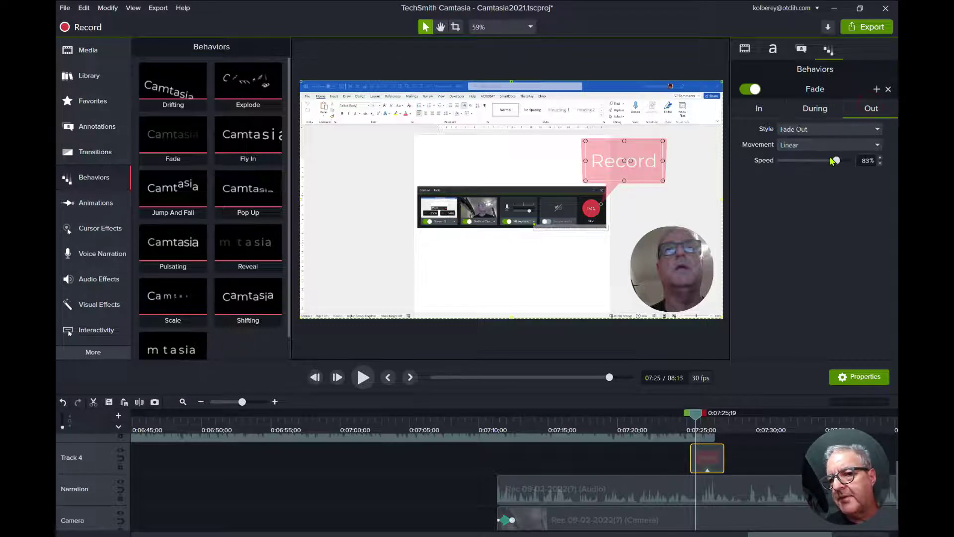
{"action": "left_click", "coordinate": [766, 110]}
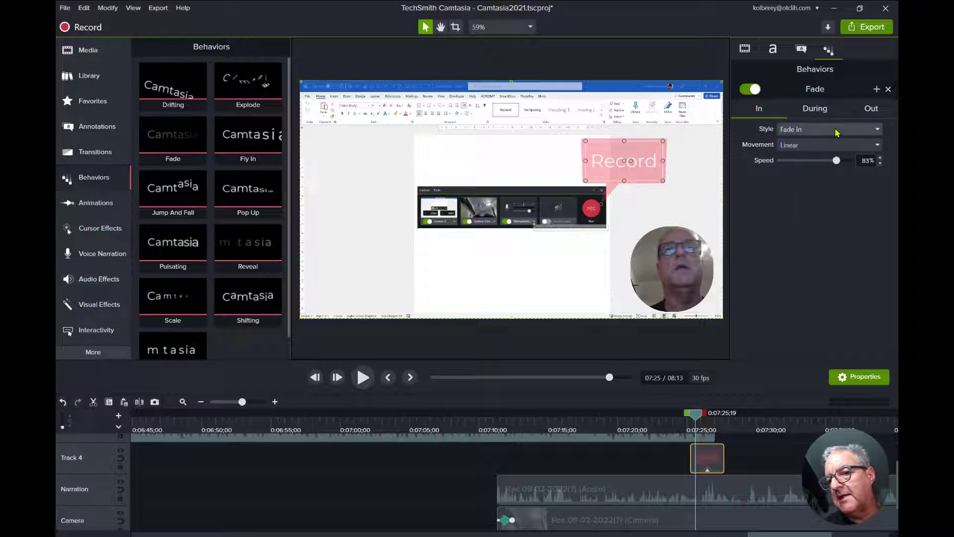
{"action": "left_click", "coordinate": [837, 130]}
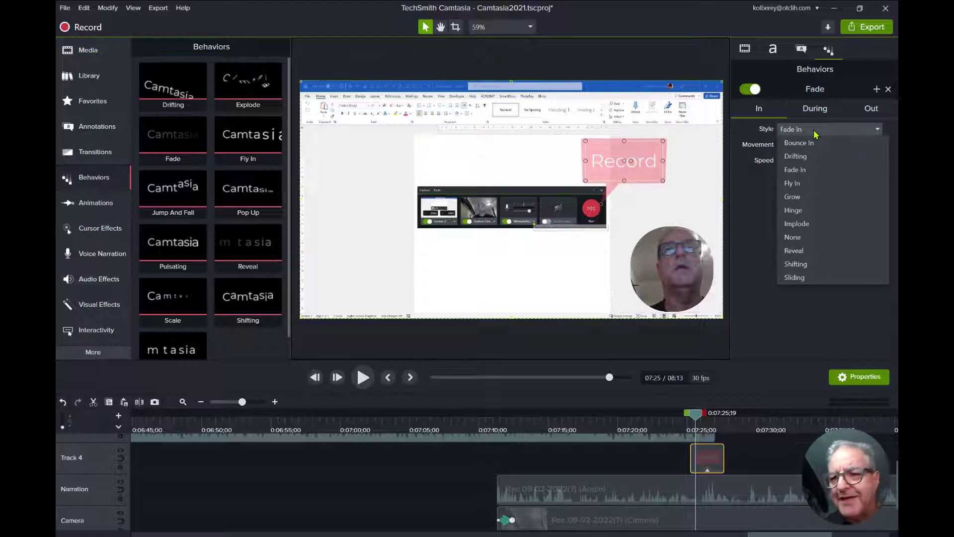
{"action": "left_click", "coordinate": [814, 131]}
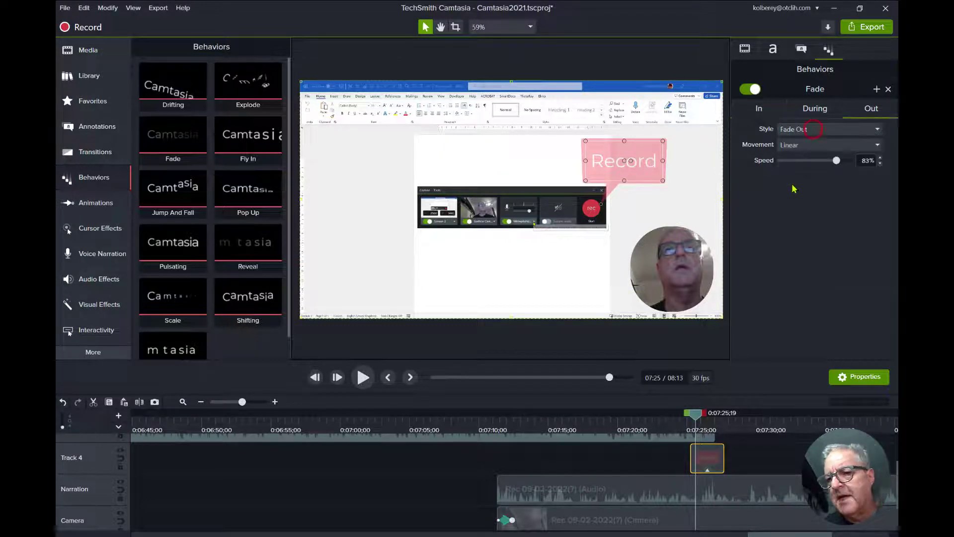
{"action": "left_click_drag", "start_coordinate": [701, 416], "coordinate": [729, 422]}
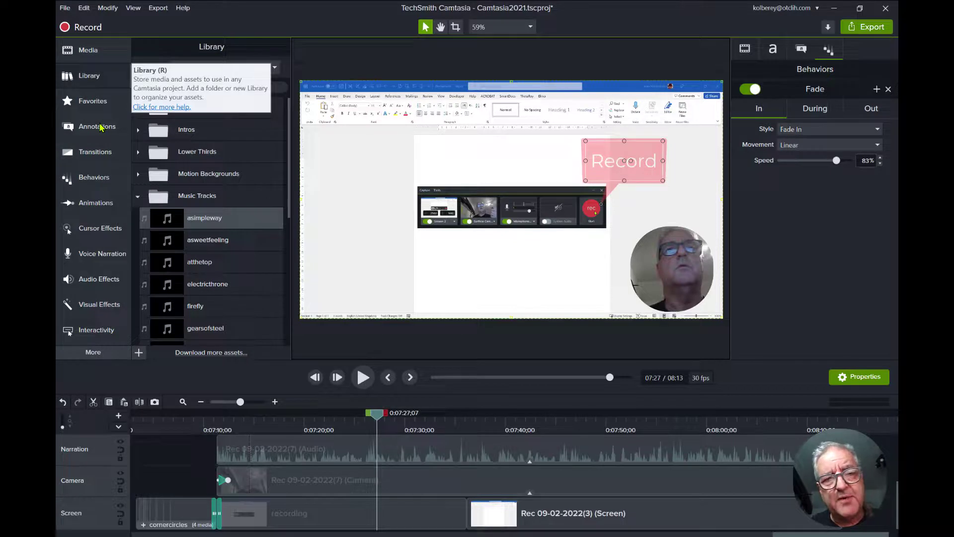
Place the bokehdots motion background on the Screen track right after the recording.
{"action": "left_click", "coordinate": [137, 175]}
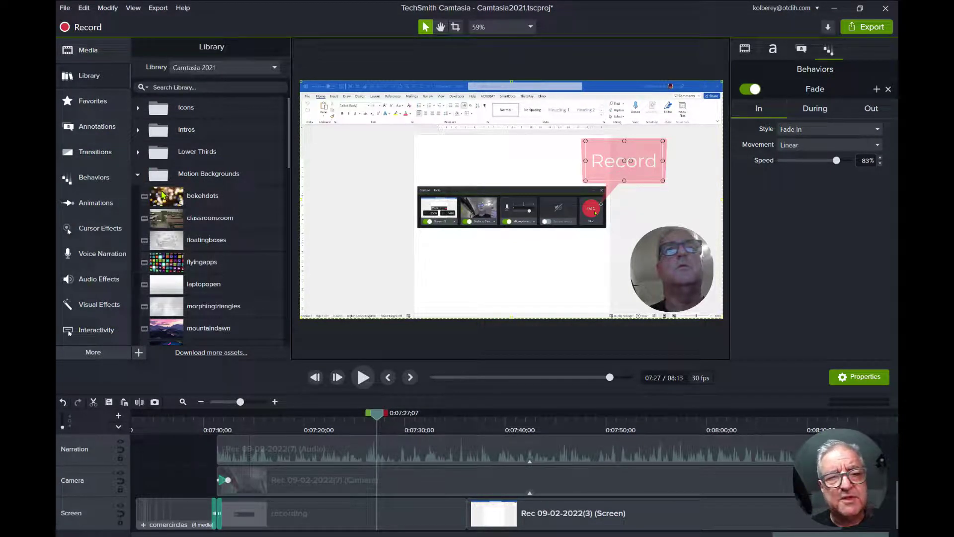
{"action": "left_click_drag", "start_coordinate": [164, 195], "coordinate": [859, 528]}
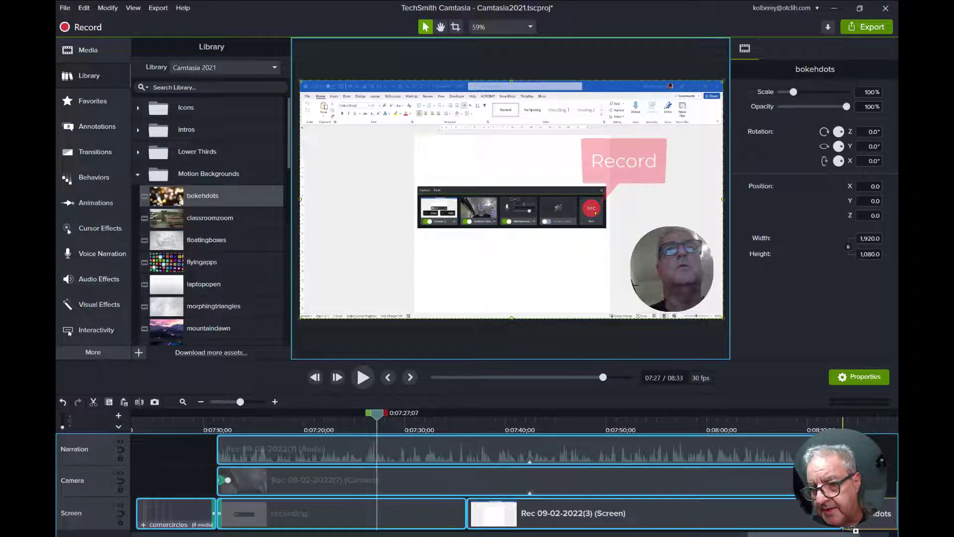
{"action": "left_click", "coordinate": [651, 460]}
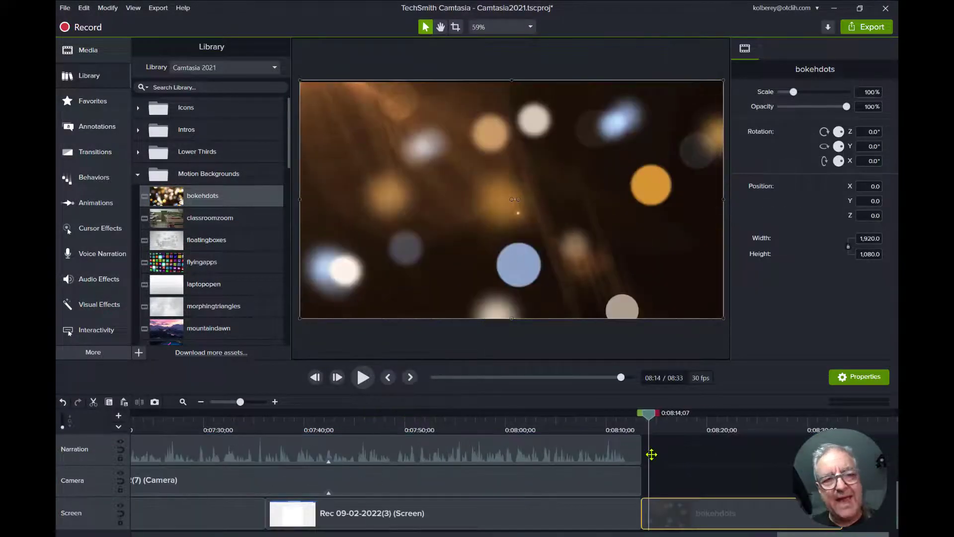
Drop a plain ABC text callout on the canvas, its clip starting at the camera clip's end.
{"action": "left_click", "coordinate": [97, 126]}
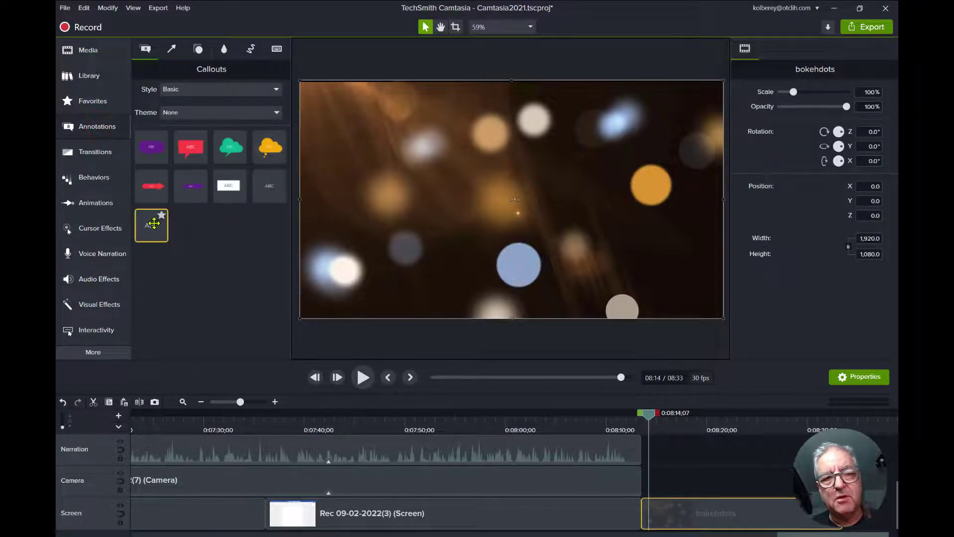
{"action": "left_click_drag", "start_coordinate": [153, 225], "coordinate": [503, 206]}
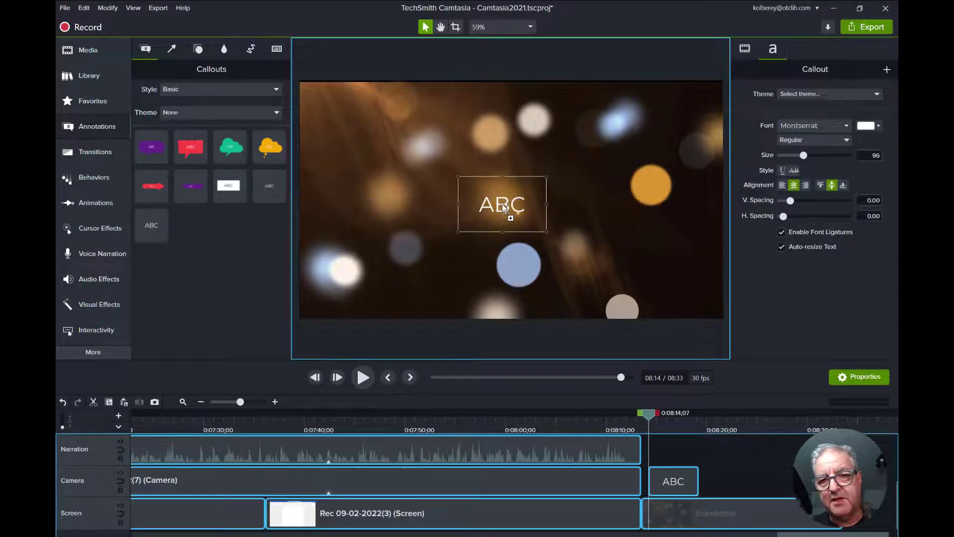
{"action": "left_click_drag", "start_coordinate": [502, 204], "coordinate": [501, 204]}
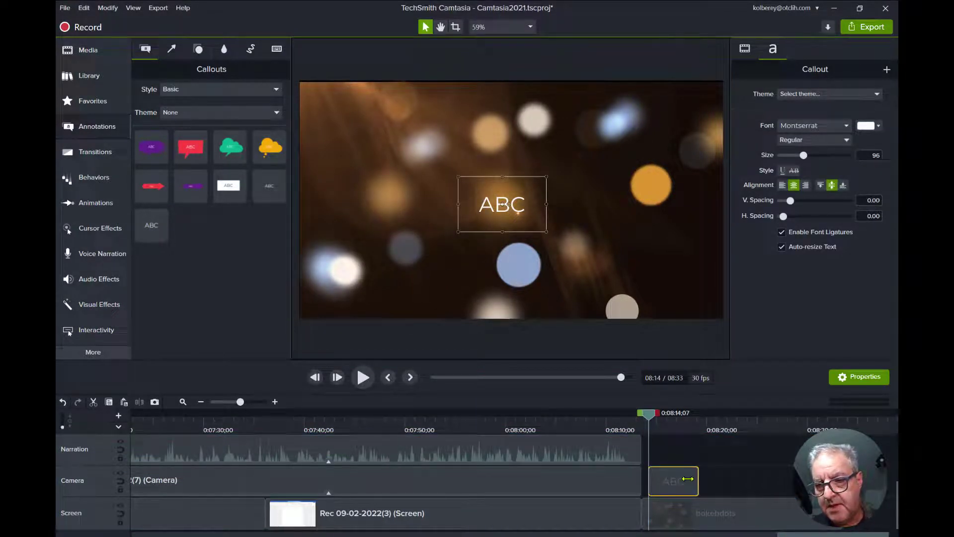
{"action": "mouse_move", "coordinate": [687, 479]}
{"action": "left_mouse_down"}
{"action": "mouse_move", "coordinate": [669, 483]}
{"action": "mouse_move", "coordinate": [784, 482]}
{"action": "left_mouse_up"}
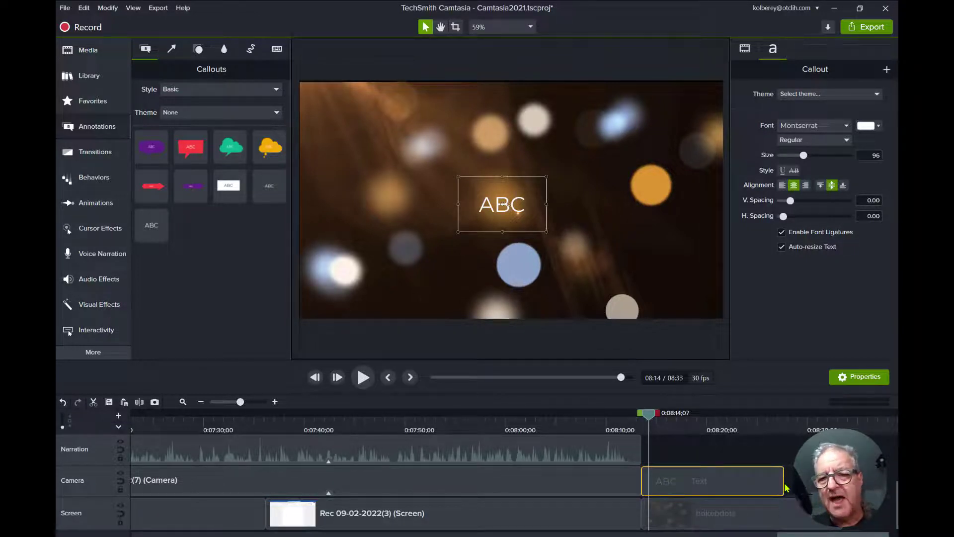
Make the callout read 'Thank You' in Aharoni Bold, size 256, in a widened text box.
{"action": "left_click", "coordinate": [837, 127]}
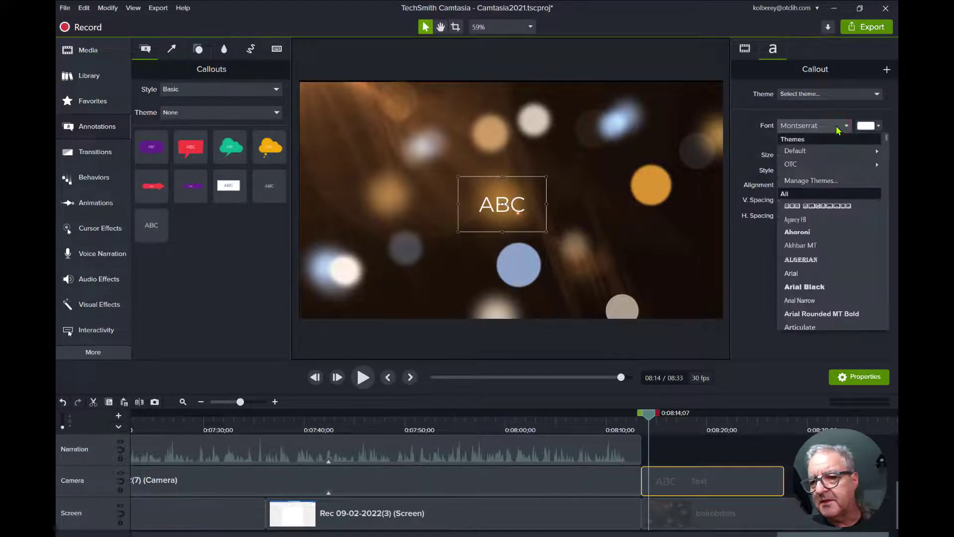
{"action": "left_click", "coordinate": [817, 235]}
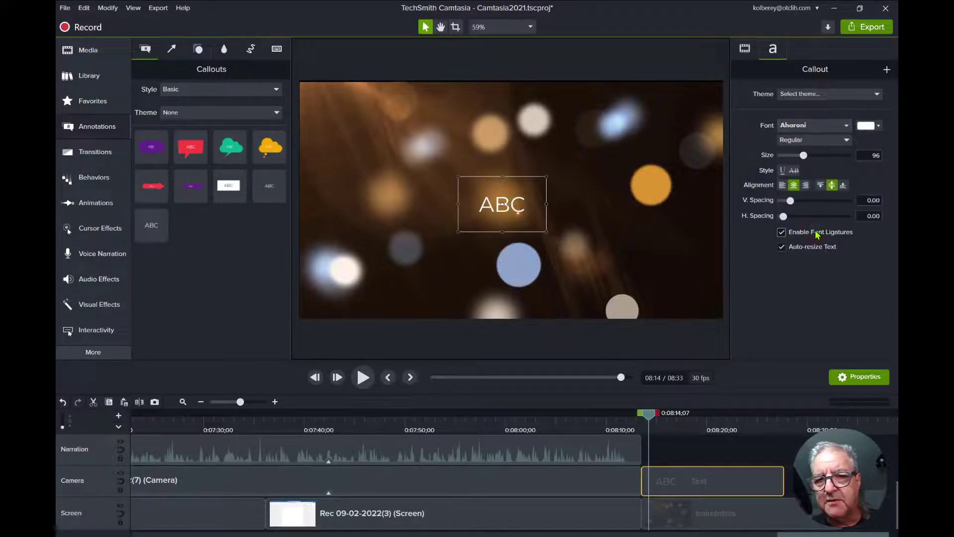
{"action": "left_click_drag", "start_coordinate": [804, 155], "coordinate": [888, 164]}
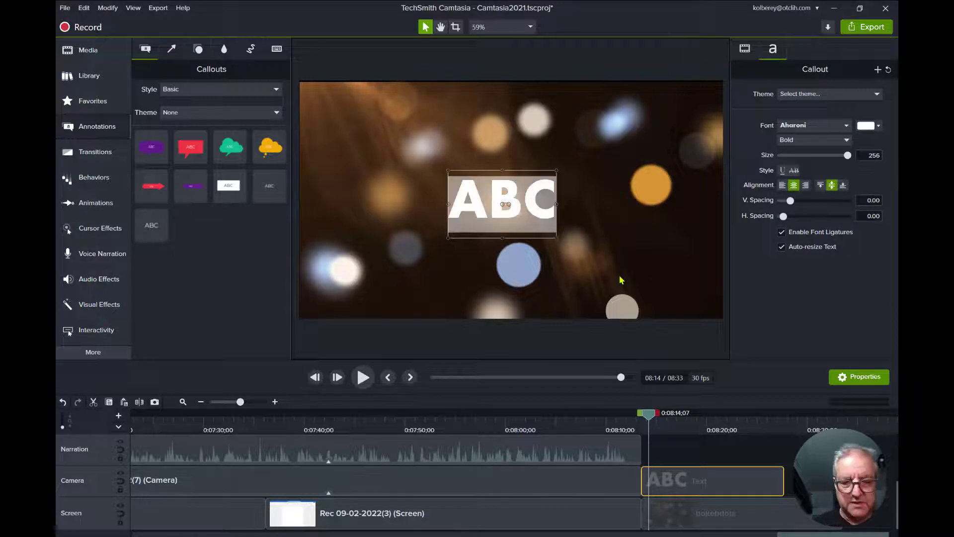
{"action": "type", "text": "Thank"}
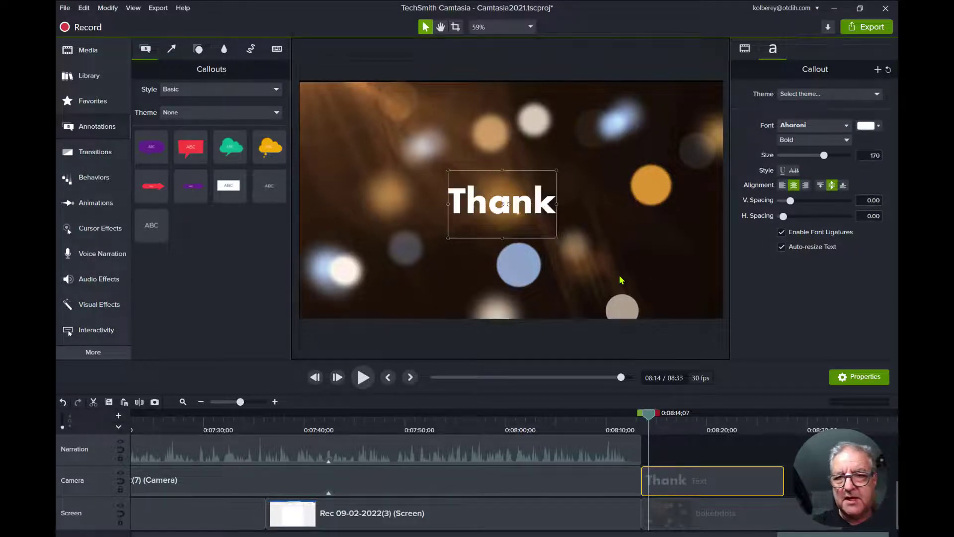
{"action": "key", "text": "Return"}
{"action": "type", "text": "You"}
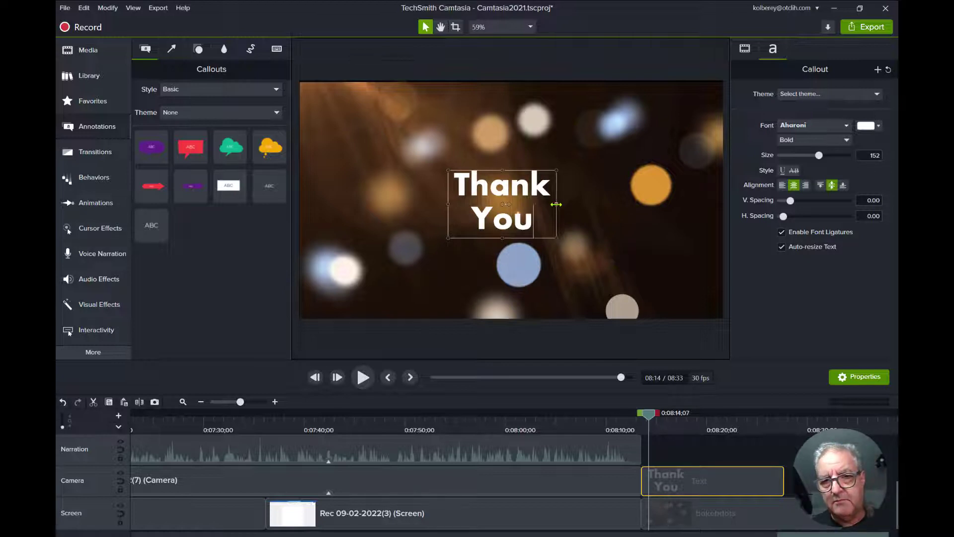
{"action": "left_click_drag", "start_coordinate": [556, 204], "coordinate": [686, 204]}
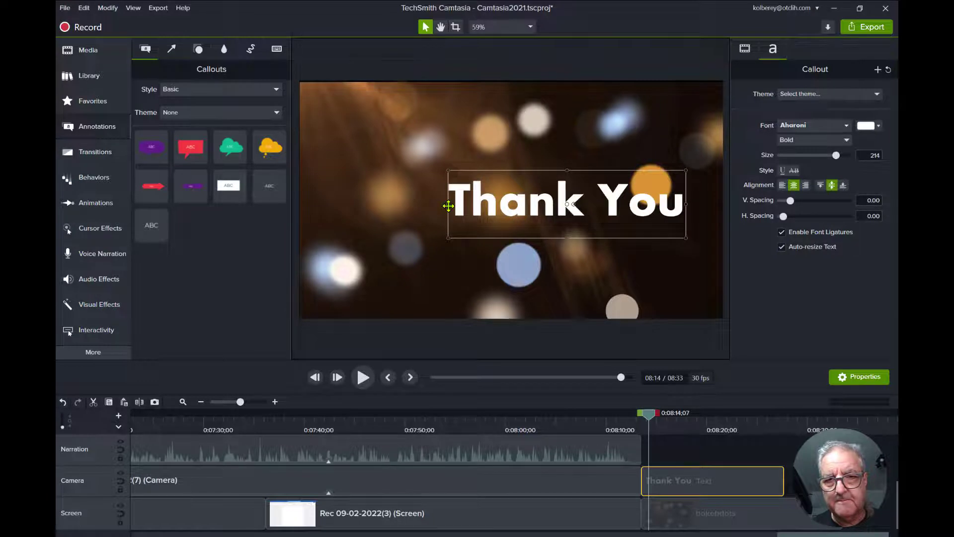
{"action": "left_click_drag", "start_coordinate": [448, 205], "coordinate": [351, 203]}
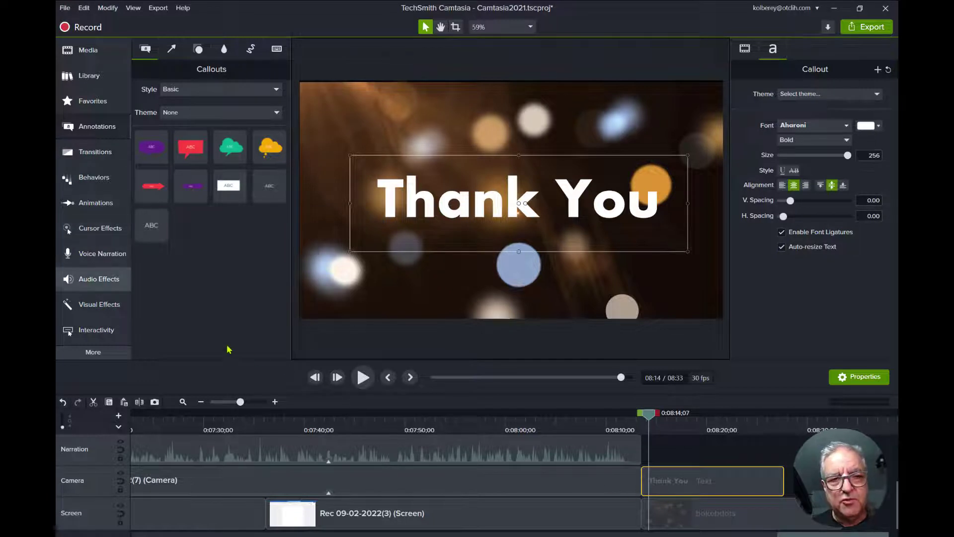
Apply a Media Matte effect (Alpha, 100%) to the Thank You callout clip.
{"action": "left_click", "coordinate": [97, 303]}
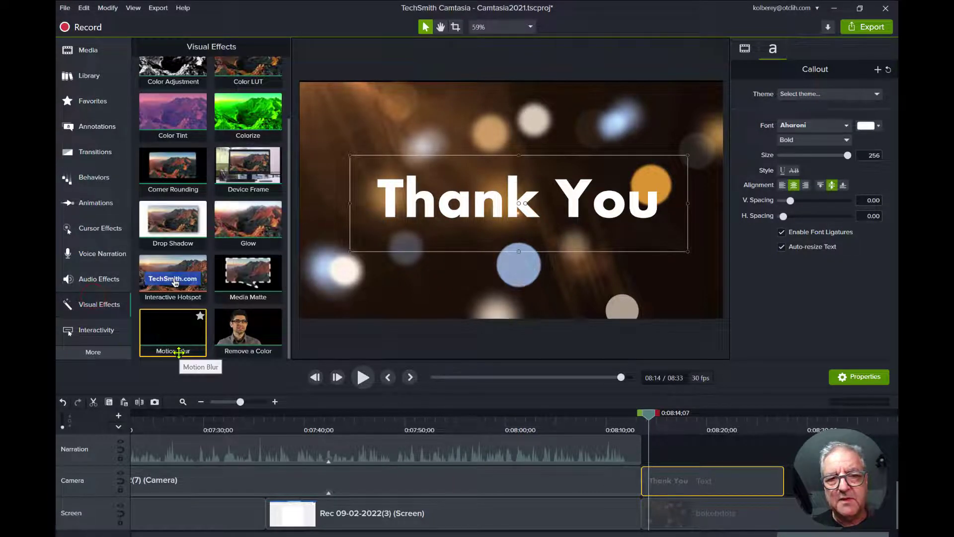
{"action": "left_click_drag", "start_coordinate": [244, 279], "coordinate": [664, 483]}
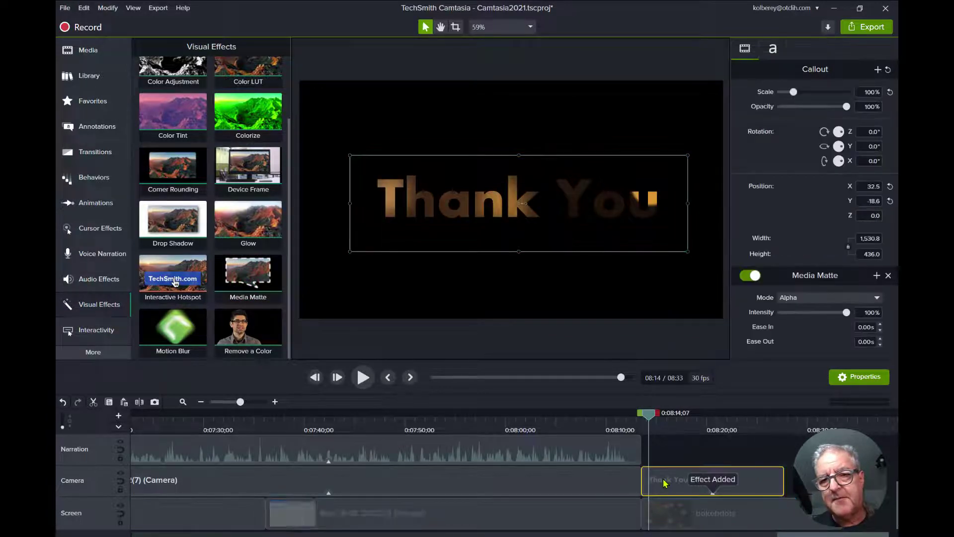
{"action": "left_click", "coordinate": [640, 416]}
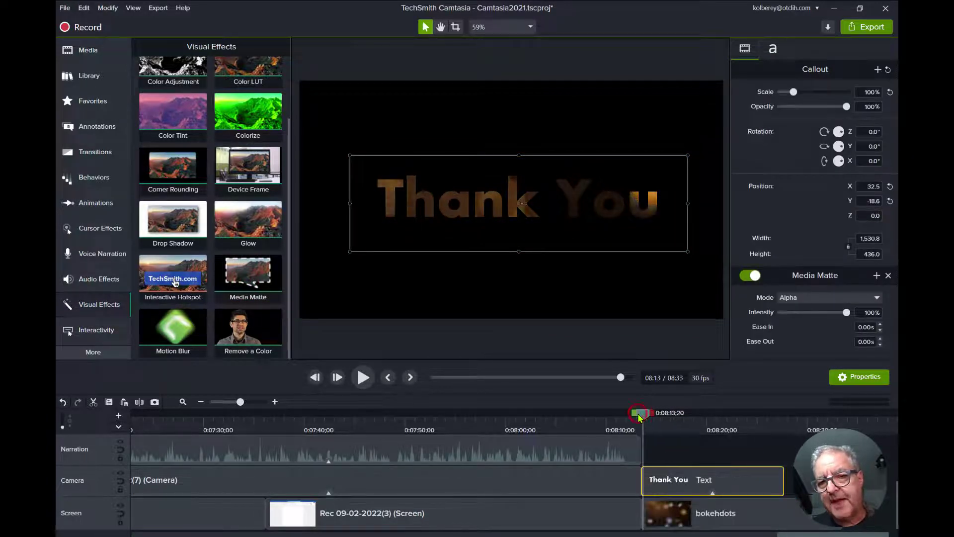
{"action": "left_click", "coordinate": [639, 416]}
{"action": "key", "text": "Right"}
{"action": "key", "text": "Right"}
{"action": "key", "text": "Right"}
{"action": "key", "text": "Right"}
{"action": "key", "text": "Right"}
{"action": "key", "text": "Right"}
{"action": "key", "text": "Right"}
{"action": "key", "text": "Right"}
{"action": "key", "text": "Right"}
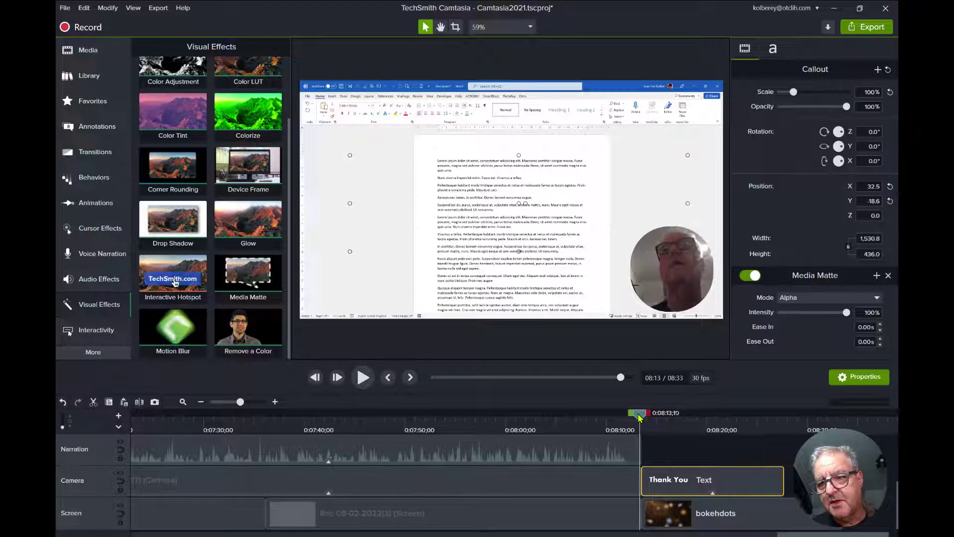
Scrub through the ending to check the bokeh shows through the 'Thank You' letters.
{"action": "left_click_drag", "start_coordinate": [639, 416], "coordinate": [730, 421]}
{"action": "key", "text": "period"}
{"action": "key", "text": "period"}
{"action": "key", "text": "period"}
{"action": "key", "text": "period"}
{"action": "key", "text": "period"}
{"action": "key", "text": "period"}
{"action": "key", "text": "period"}
{"action": "key", "text": "period"}
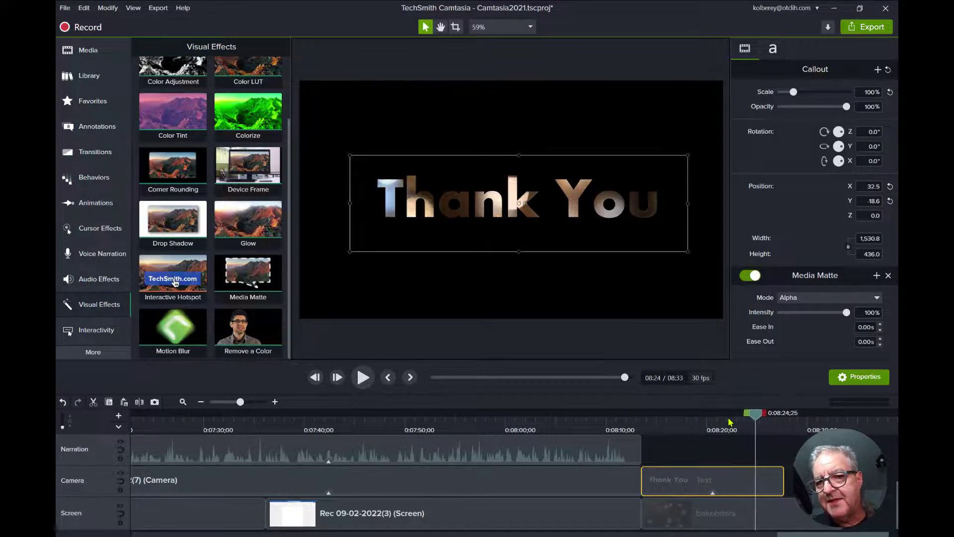
{"action": "mouse_move", "coordinate": [730, 422]}
{"action": "left_mouse_down"}
{"action": "mouse_move", "coordinate": [685, 421]}
{"action": "mouse_move", "coordinate": [736, 423]}
{"action": "mouse_move", "coordinate": [726, 422]}
{"action": "left_mouse_up"}
{"action": "left_click", "coordinate": [746, 430]}
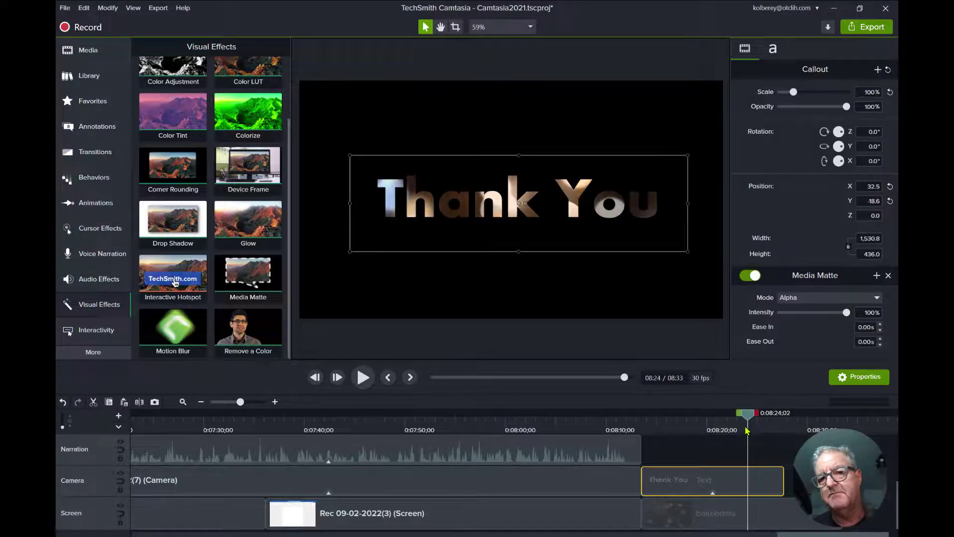
{"action": "key", "text": "comma"}
{"action": "key", "text": "comma"}
{"action": "key", "text": "comma"}
{"action": "key", "text": "comma"}
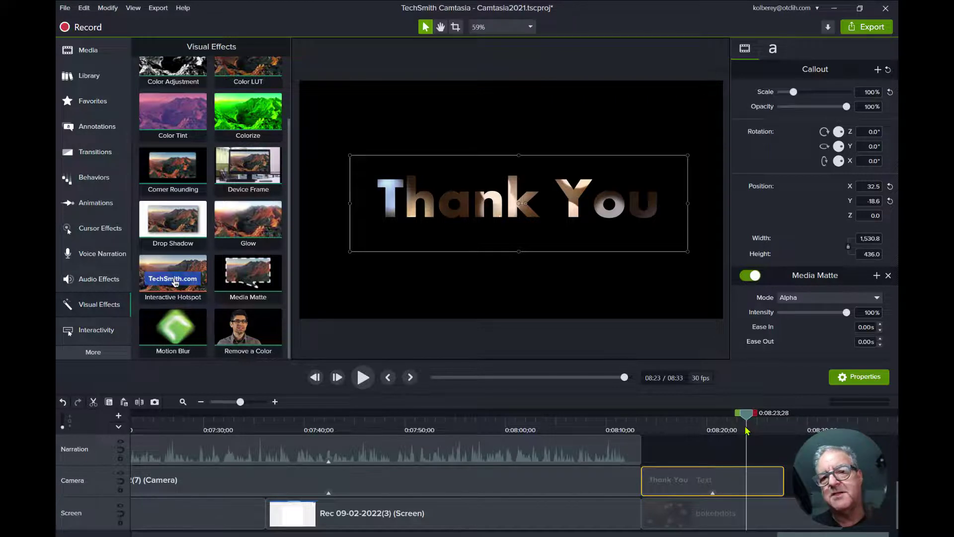
{"action": "key", "text": "period"}
{"action": "key", "text": "period"}
{"action": "key", "text": "period"}
{"action": "key", "text": "period"}
{"action": "key", "text": "period"}
{"action": "key", "text": "period"}
{"action": "key", "text": "period"}
{"action": "key", "text": "period"}
{"action": "key", "text": "period"}
{"action": "key", "text": "period"}
{"action": "key", "text": "period"}
{"action": "key", "text": "period"}
{"action": "key", "text": "comma"}
{"action": "key", "text": "comma"}
{"action": "key", "text": "comma"}
{"action": "key", "text": "comma"}
{"action": "key", "text": "comma"}
{"action": "key", "text": "comma"}
{"action": "key", "text": "comma"}
{"action": "key", "text": "comma"}
{"action": "key", "text": "comma"}
{"action": "key", "text": "comma"}
{"action": "key", "text": "comma"}
{"action": "key", "text": "comma"}
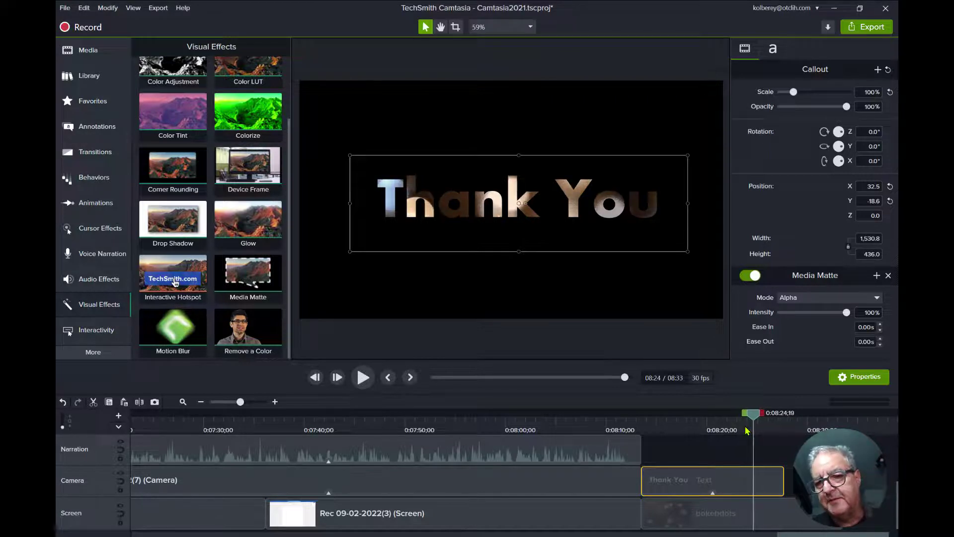
{"action": "left_click_drag", "start_coordinate": [745, 430], "coordinate": [635, 447]}
{"action": "key", "text": "period"}
{"action": "key", "text": "period"}
{"action": "key", "text": "period"}
{"action": "key", "text": "period"}
{"action": "key", "text": "period"}
{"action": "key", "text": "period"}
{"action": "key", "text": "period"}
{"action": "key", "text": "period"}
{"action": "key", "text": "period"}
{"action": "key", "text": "period"}
{"action": "key", "text": "period"}
{"action": "key", "text": "period"}
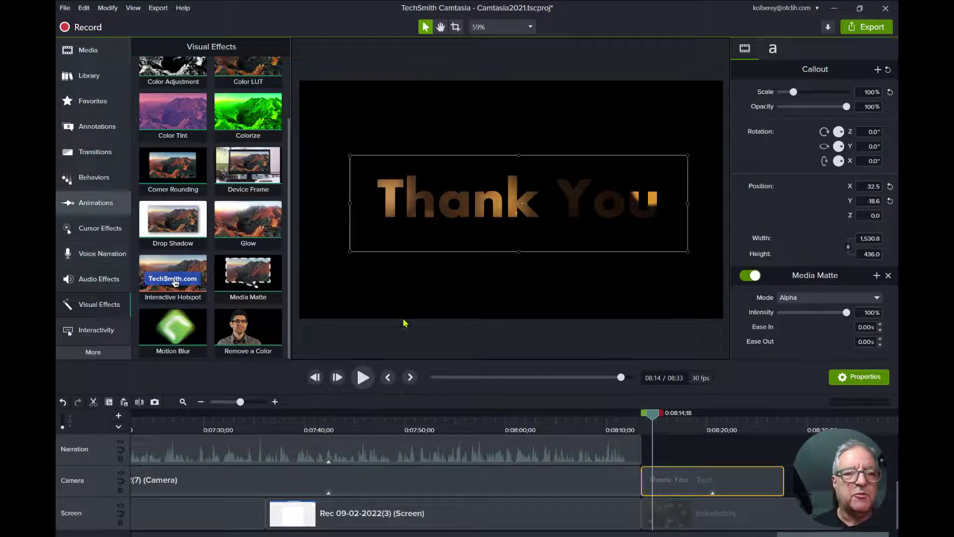
Add a Paint Arcs transition at the start of the Thank You and bokehdots clips.
{"action": "left_click", "coordinate": [102, 153]}
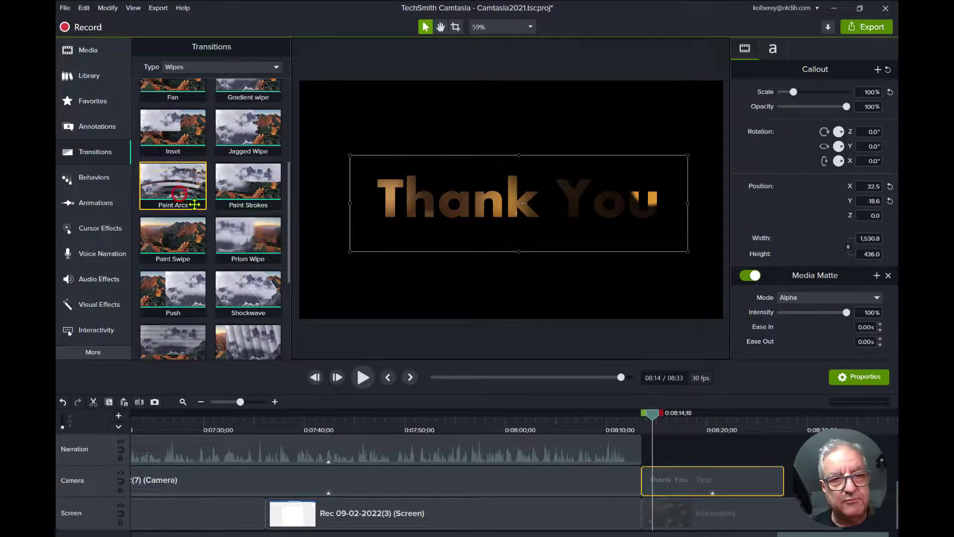
{"action": "mouse_move", "coordinate": [197, 205]}
{"action": "left_mouse_down"}
{"action": "mouse_move", "coordinate": [466, 362]}
{"action": "mouse_move", "coordinate": [634, 508]}
{"action": "left_mouse_up"}
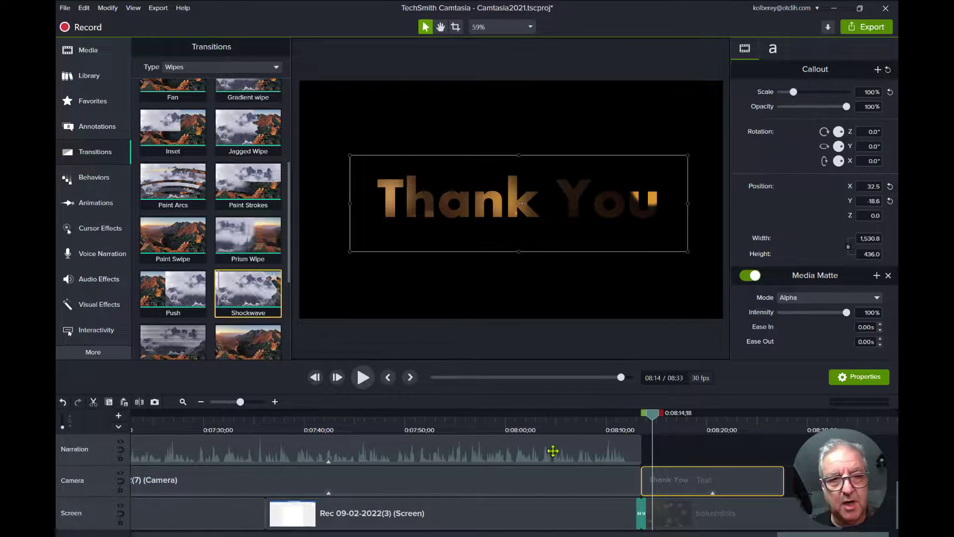
{"action": "left_click_drag", "start_coordinate": [173, 183], "coordinate": [375, 305]}
{"action": "left_click_drag", "start_coordinate": [631, 479], "coordinate": [640, 480]}
{"action": "mouse_move", "coordinate": [652, 415]}
{"action": "left_mouse_down"}
{"action": "mouse_move", "coordinate": [586, 415]}
{"action": "mouse_move", "coordinate": [701, 421]}
{"action": "mouse_move", "coordinate": [780, 441]}
{"action": "left_mouse_up"}
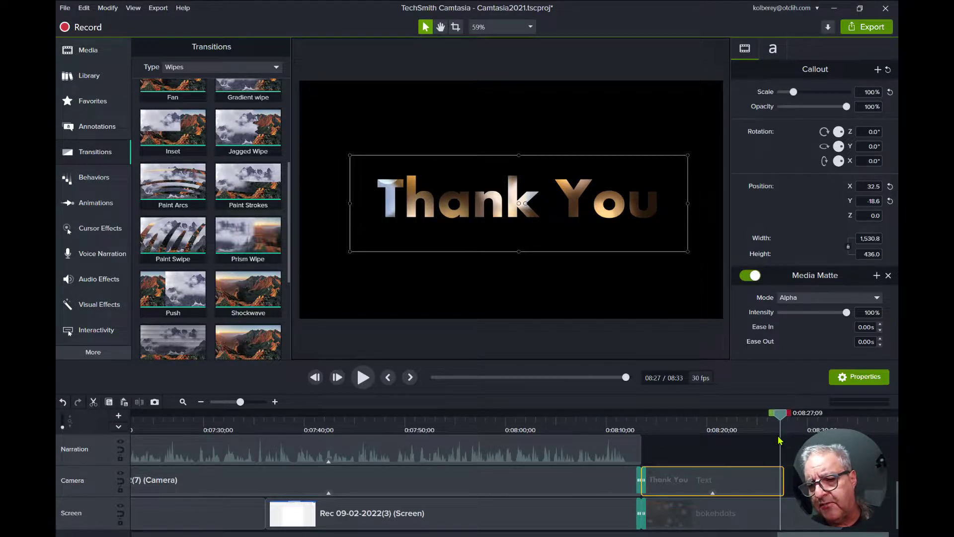
{"action": "left_click", "coordinate": [715, 512]}
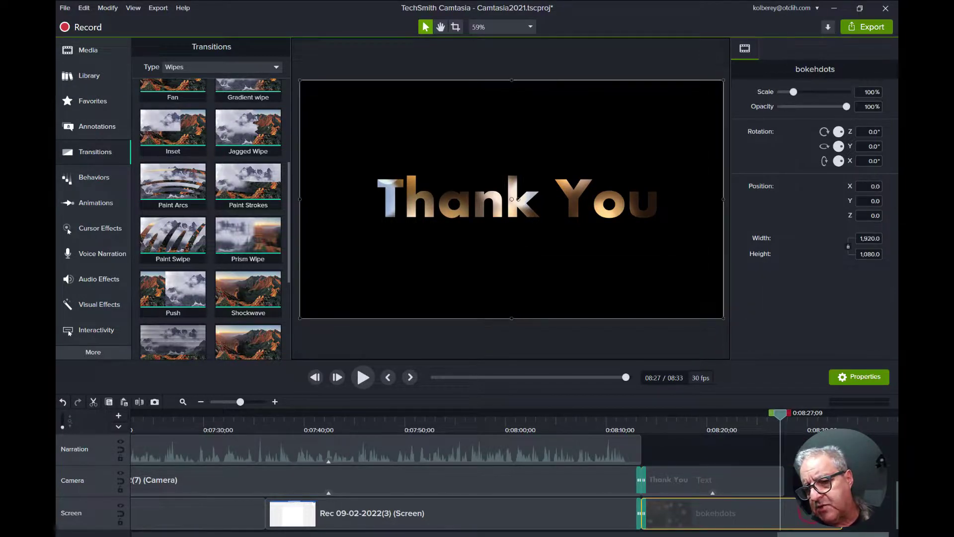